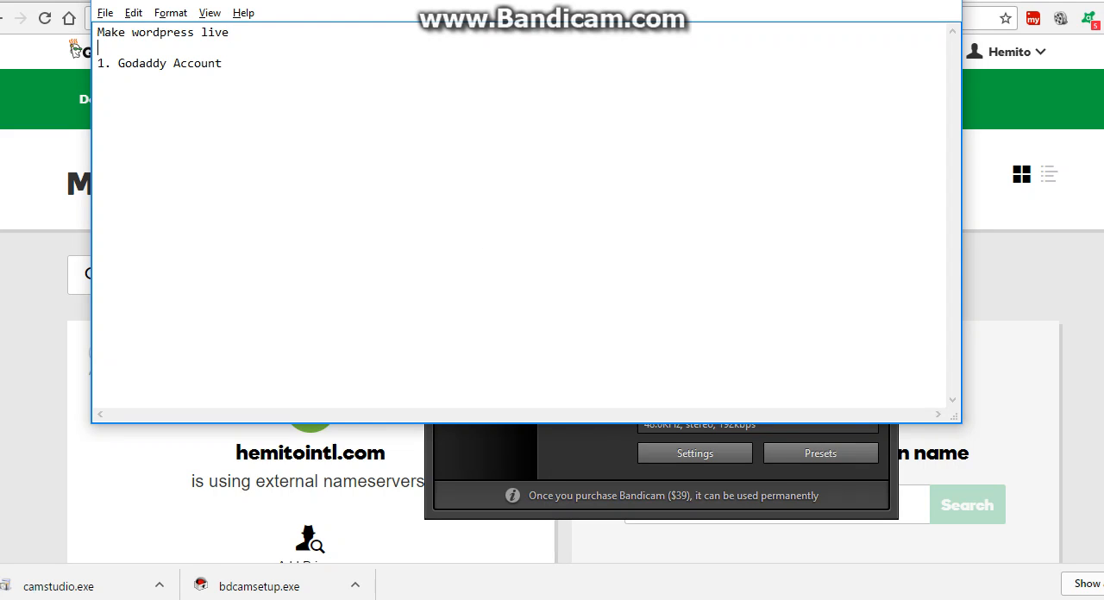
Add a line reading "First" below "1. Godaddy Account" in the notes and switch to GoDaddy in the browser.
click(98, 62)
text(First)
key(alt)
key(alt+Tab)
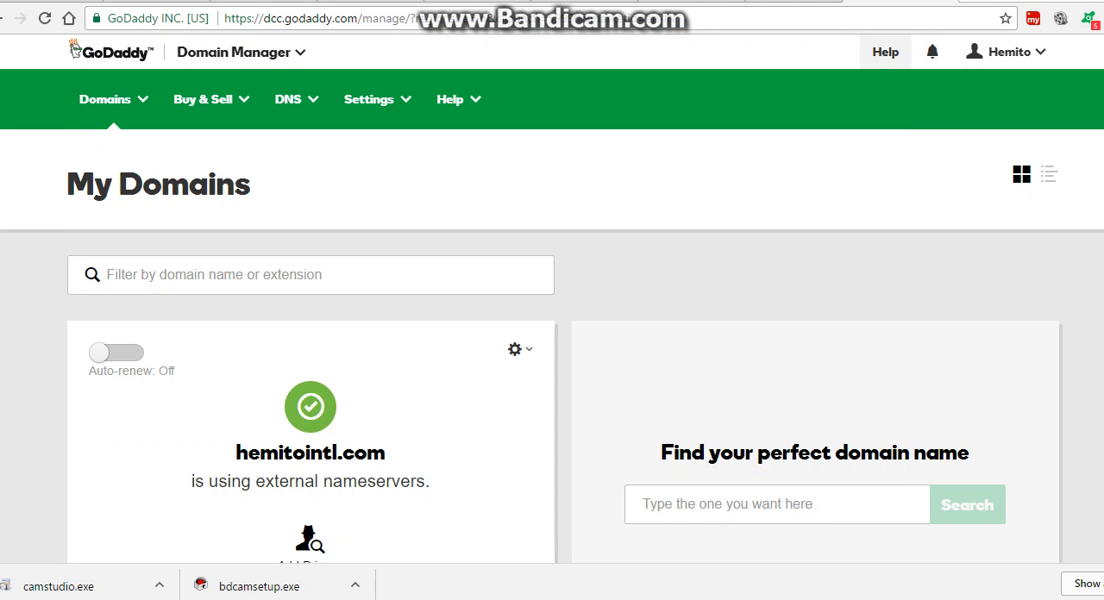
Look over the account options and the domains listed on the My Domains page.
key(ctrl+l)
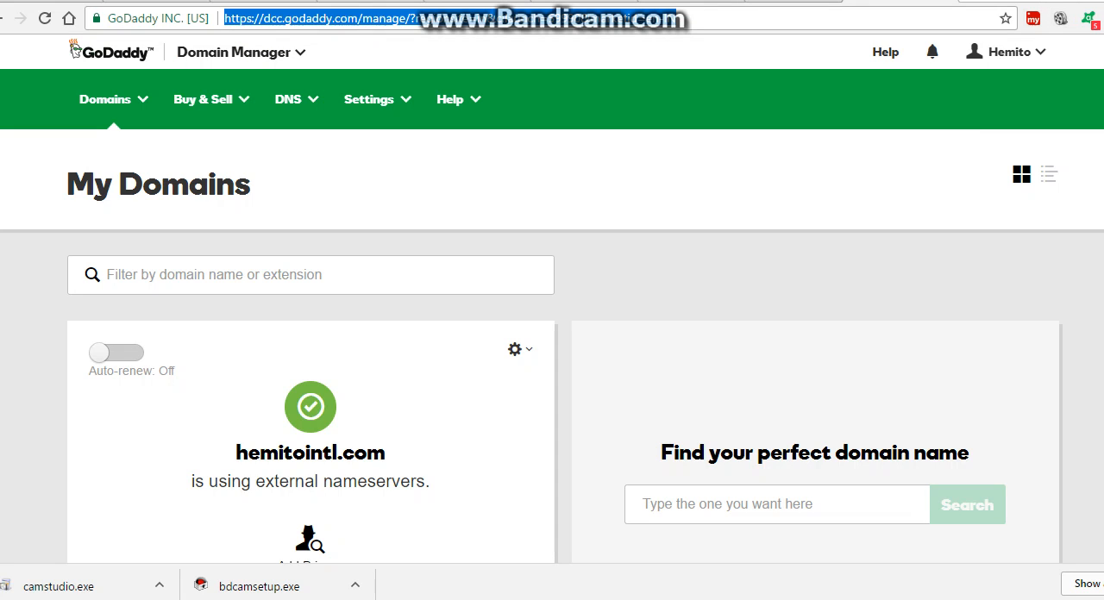
click(1007, 52)
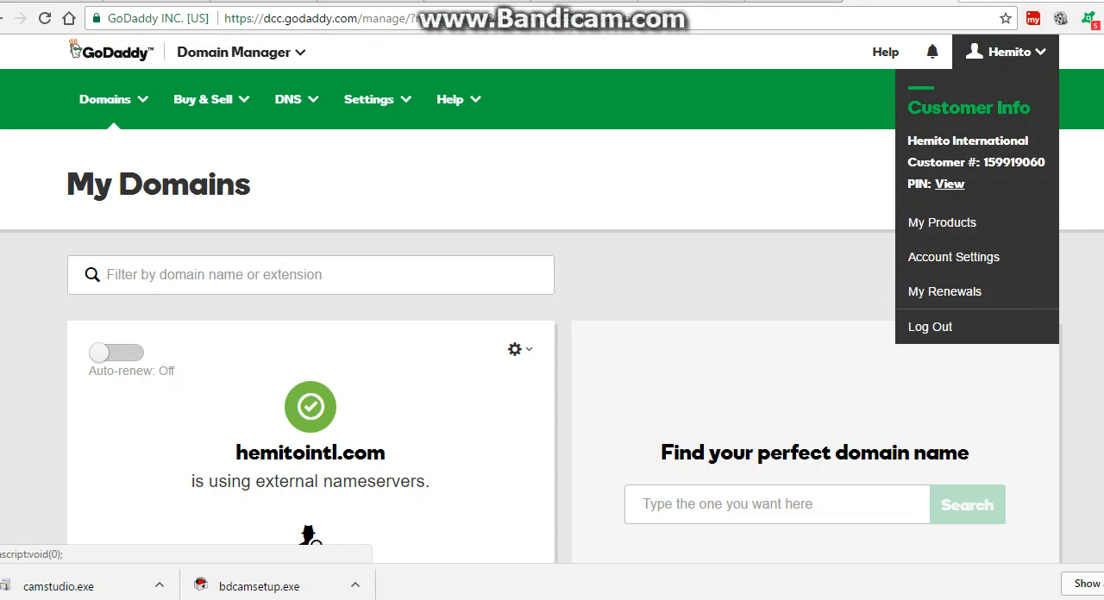
scroll(552, 345, down, 2)
scroll(551, 345, down, 1)
scroll(552, 345, up, 3)
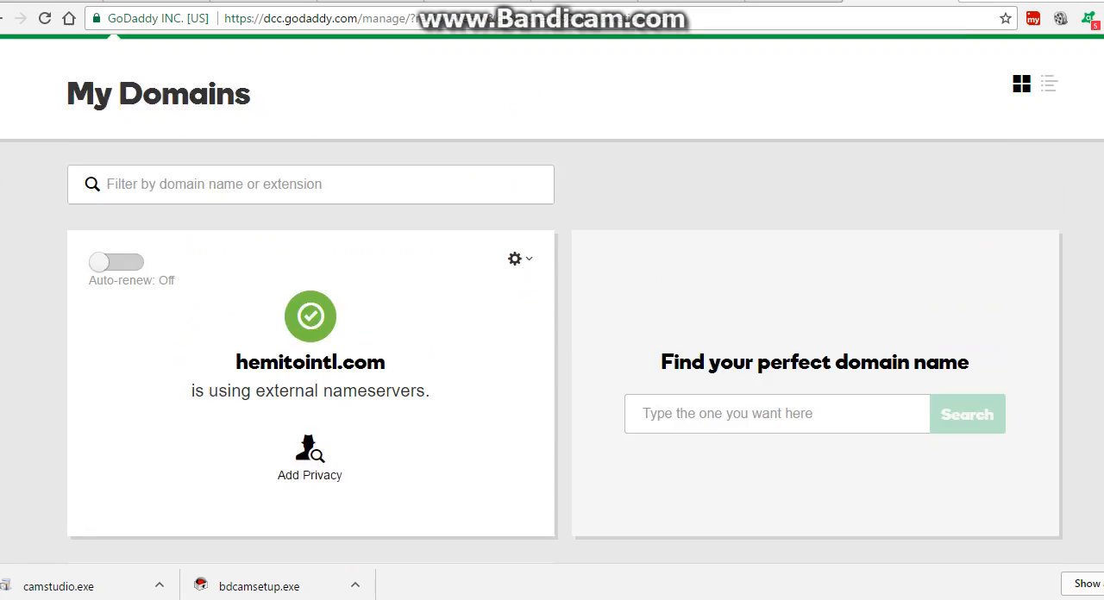
scroll(552, 345, down, 2)
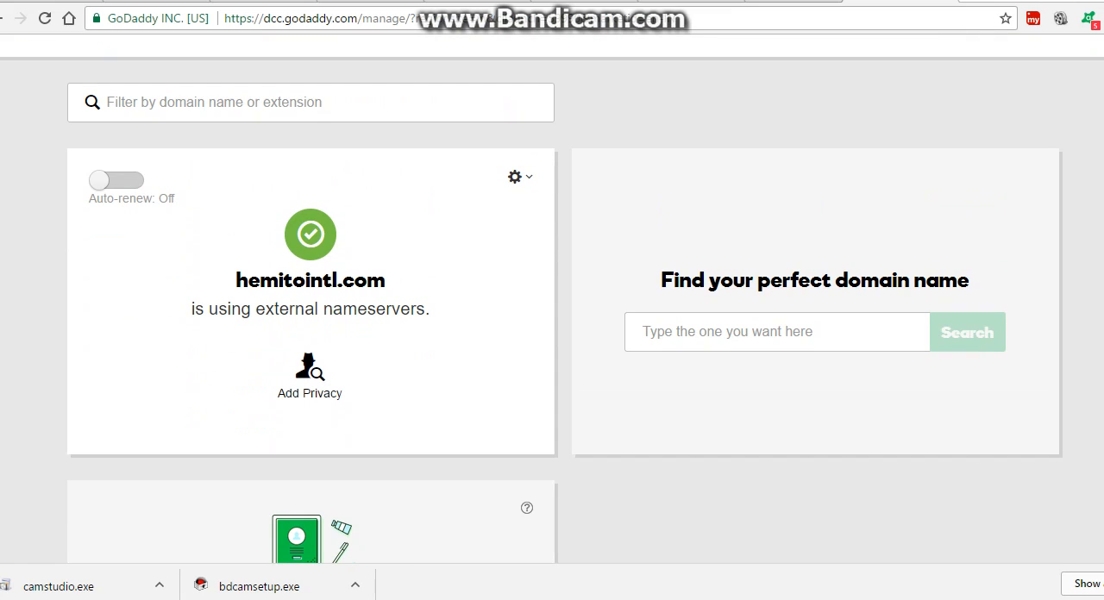
scroll(552, 345, down, 3)
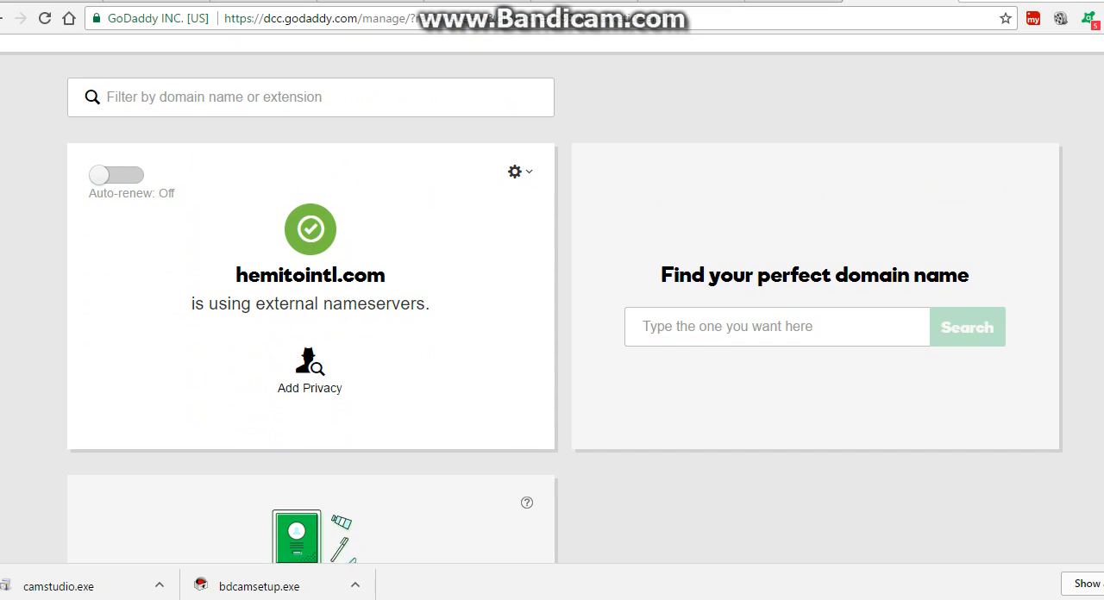
scroll(552, 345, down, 1)
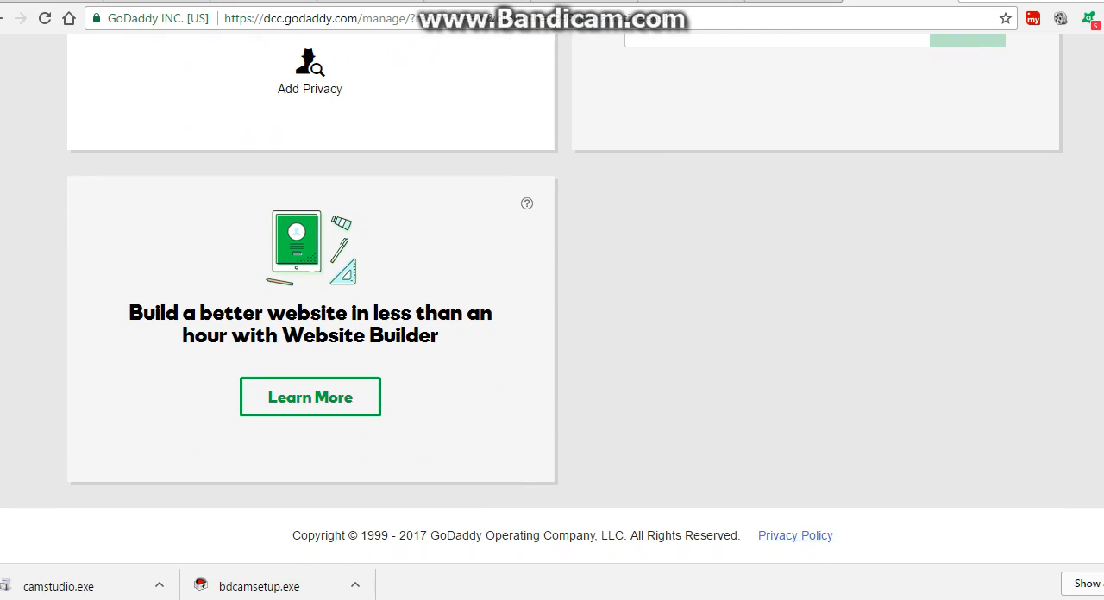
scroll(552, 345, up, 4)
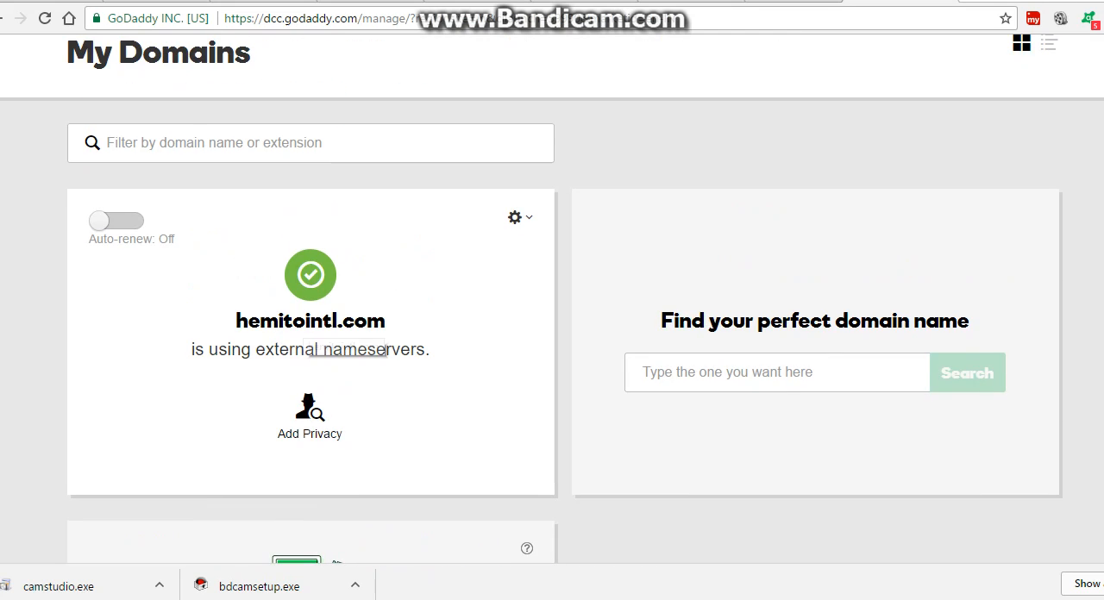
scroll(345, 345, up, 2)
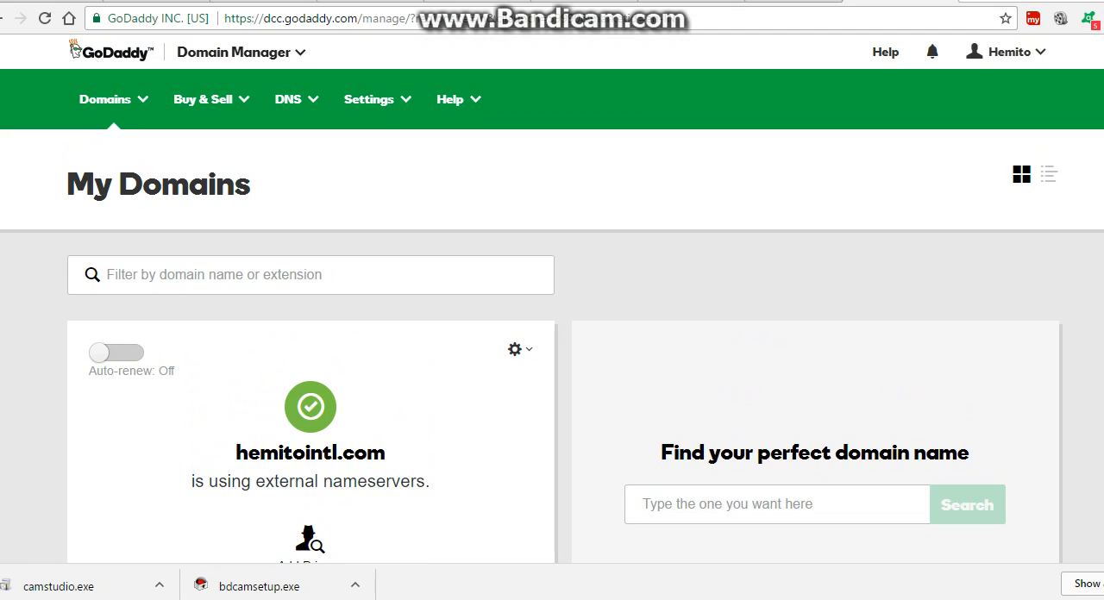
Go to the account's product list and open the DNS management page for hemitointl.com.
click(1006, 51)
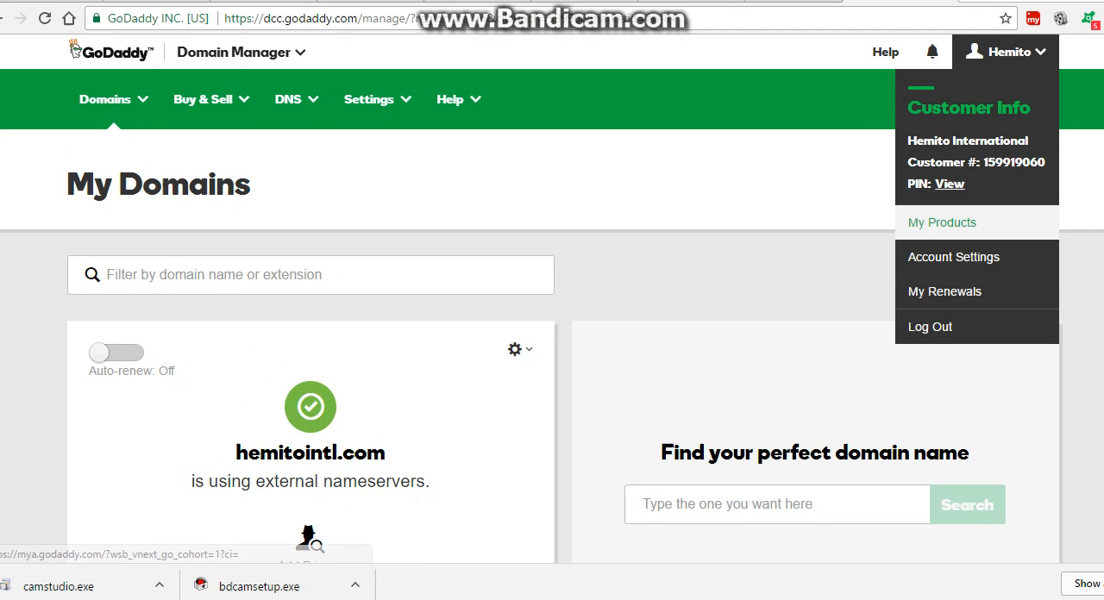
click(942, 223)
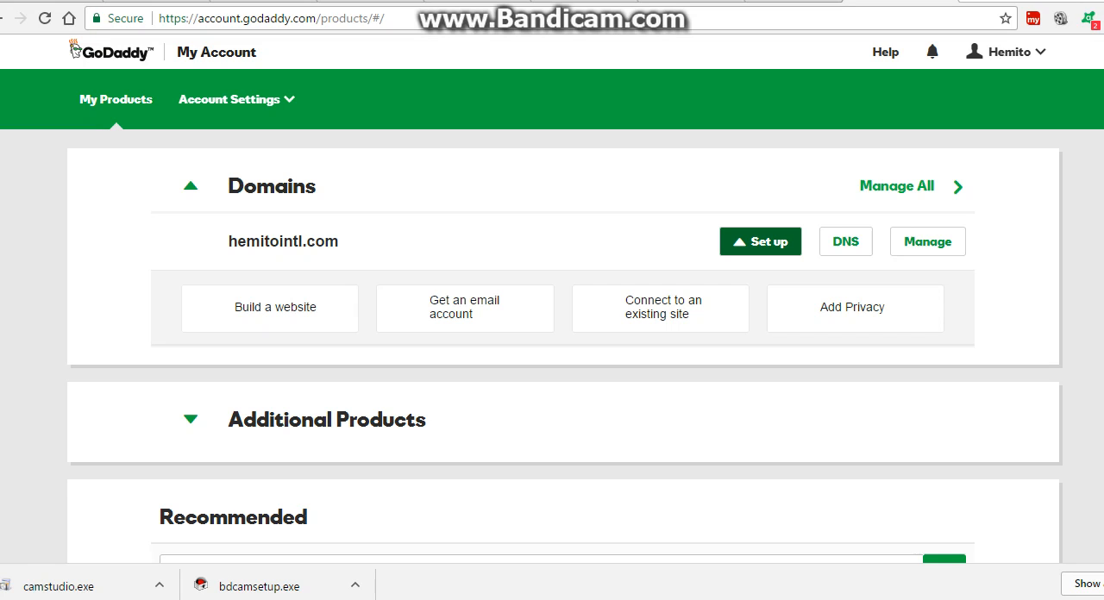
scroll(552, 302, down, 1)
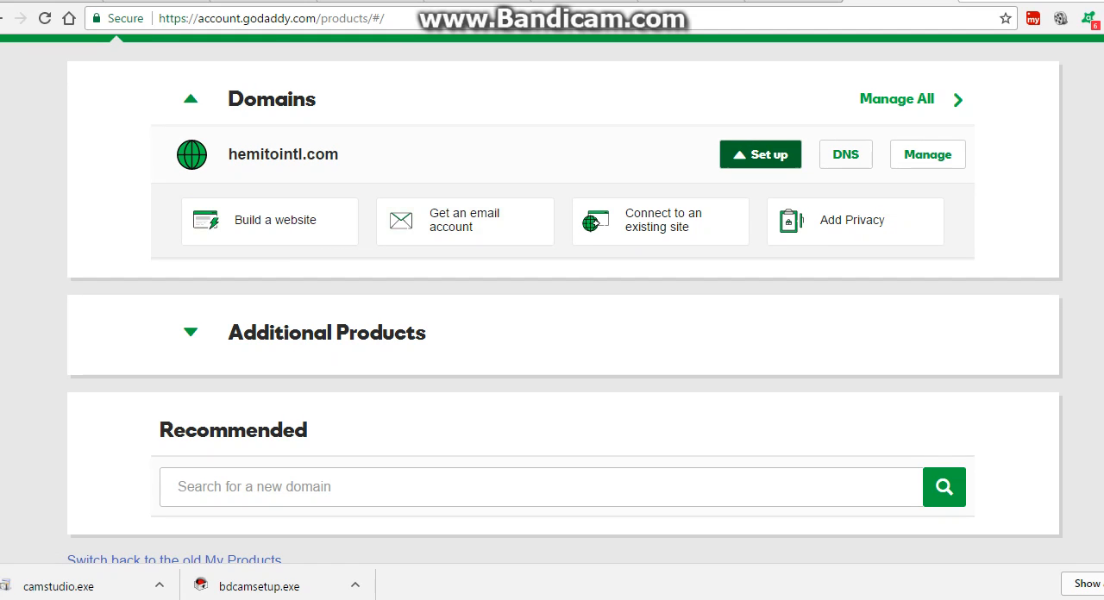
click(845, 155)
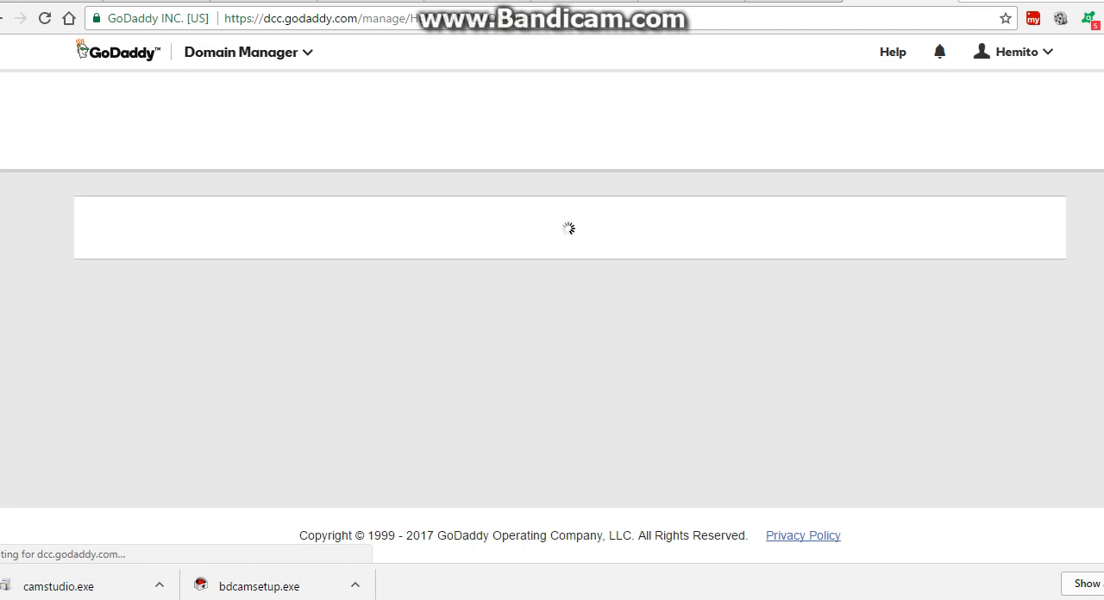
Examine the custom nameservers assigned to hemitointl.com.
scroll(552, 302, down, 3)
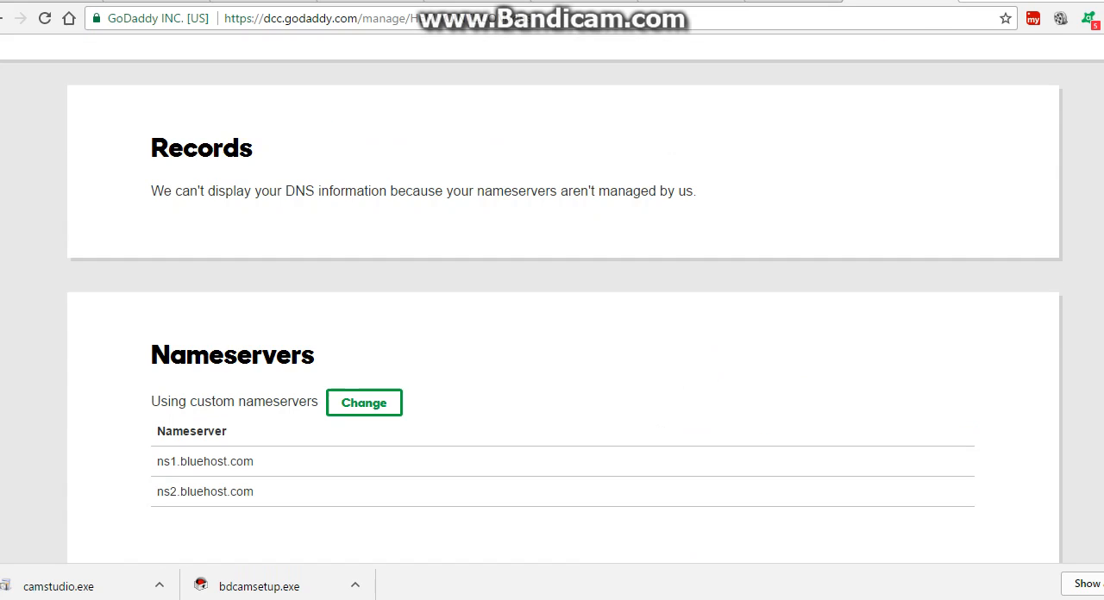
scroll(552, 302, down, 2)
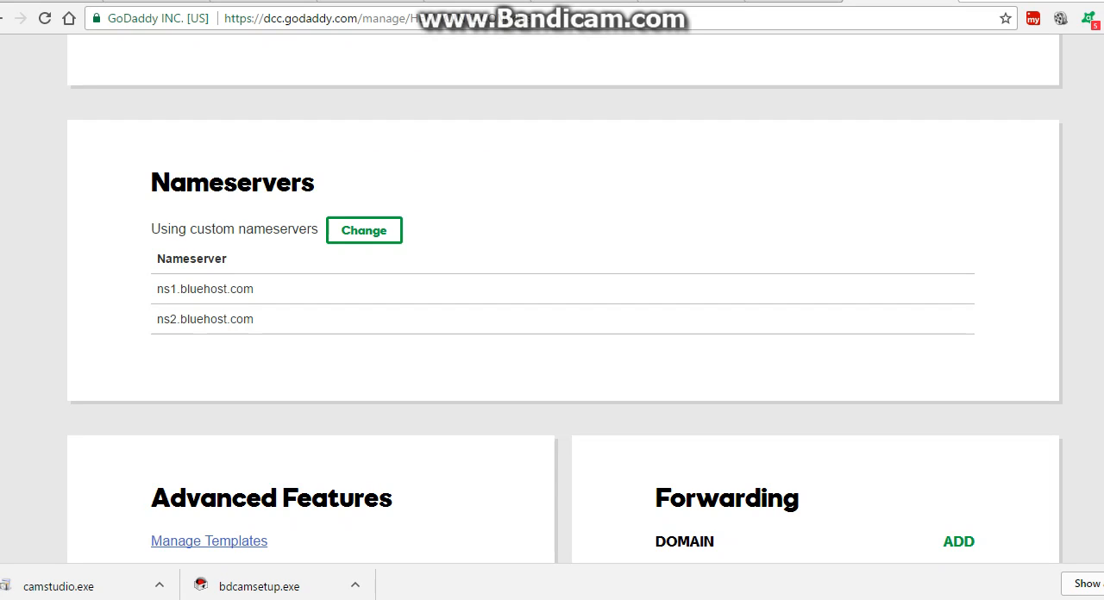
drag(254, 289, 157, 259)
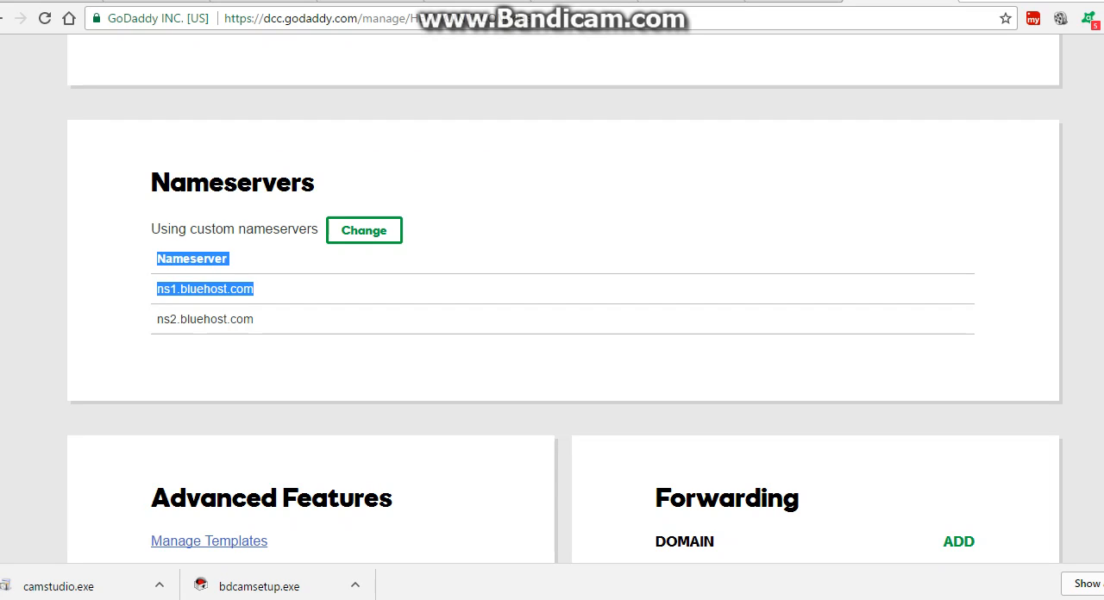
click(199, 288)
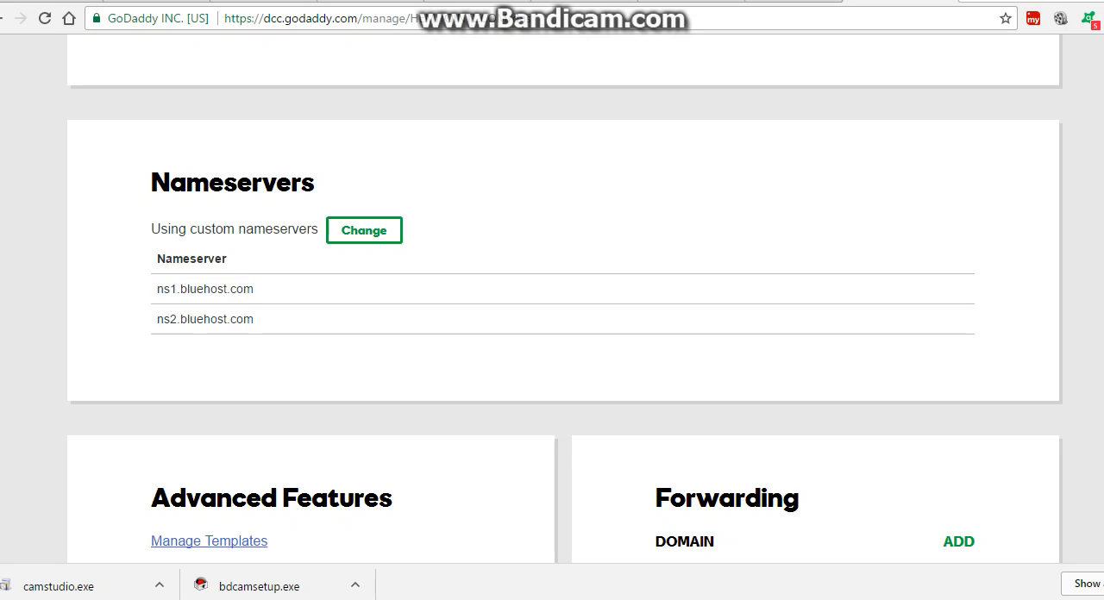
drag(254, 288, 157, 258)
Open the domain's nameservers for changing, choose the Custom type, and review both nameserver entries without saving.
click(364, 230)
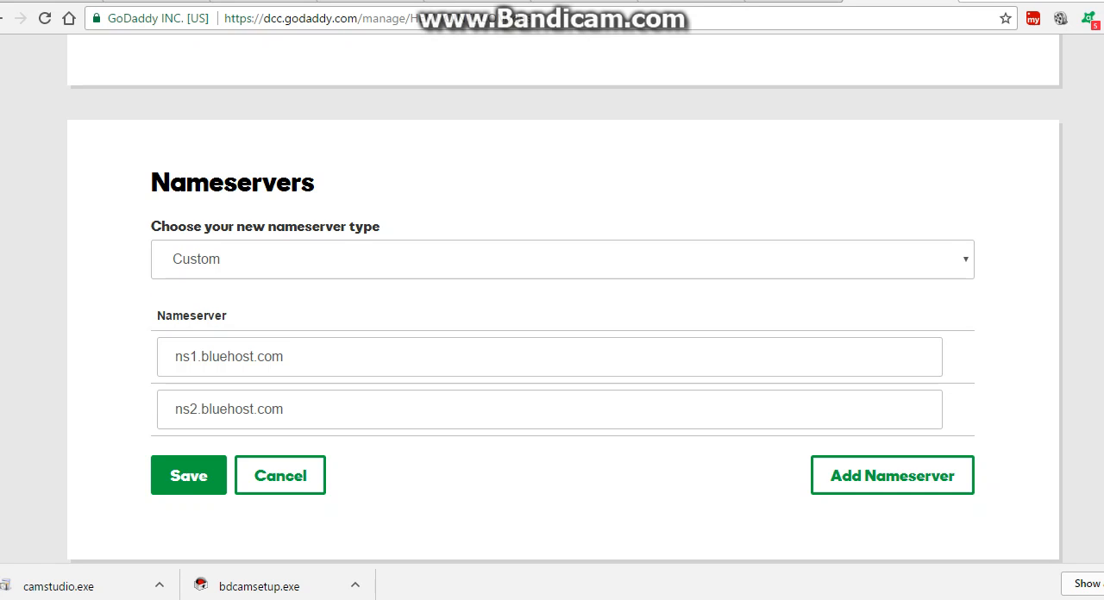
scroll(552, 301, down, 1)
click(562, 174)
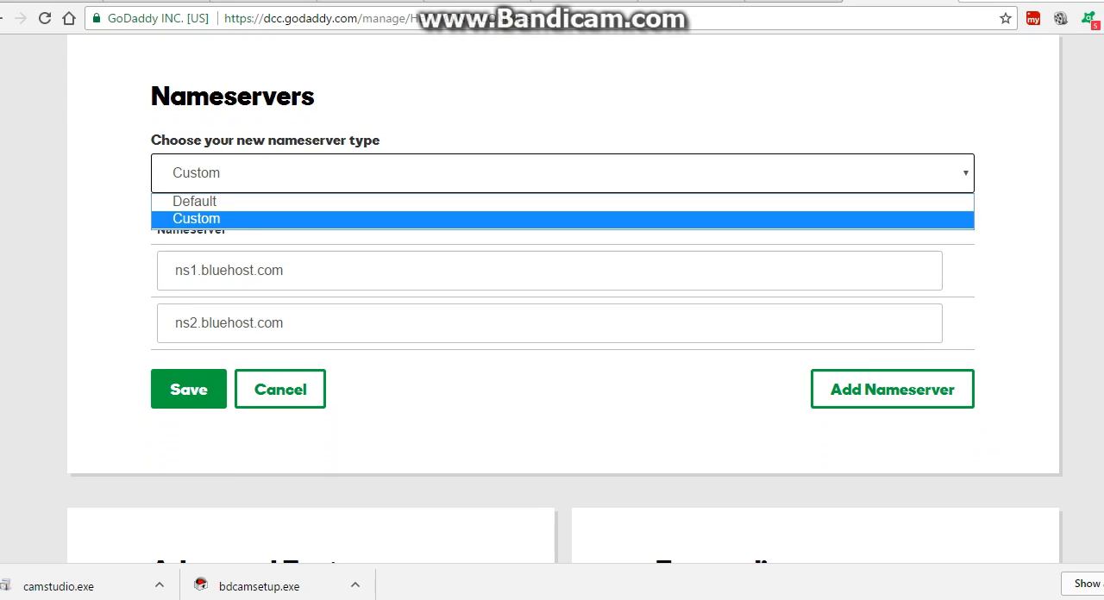
click(197, 219)
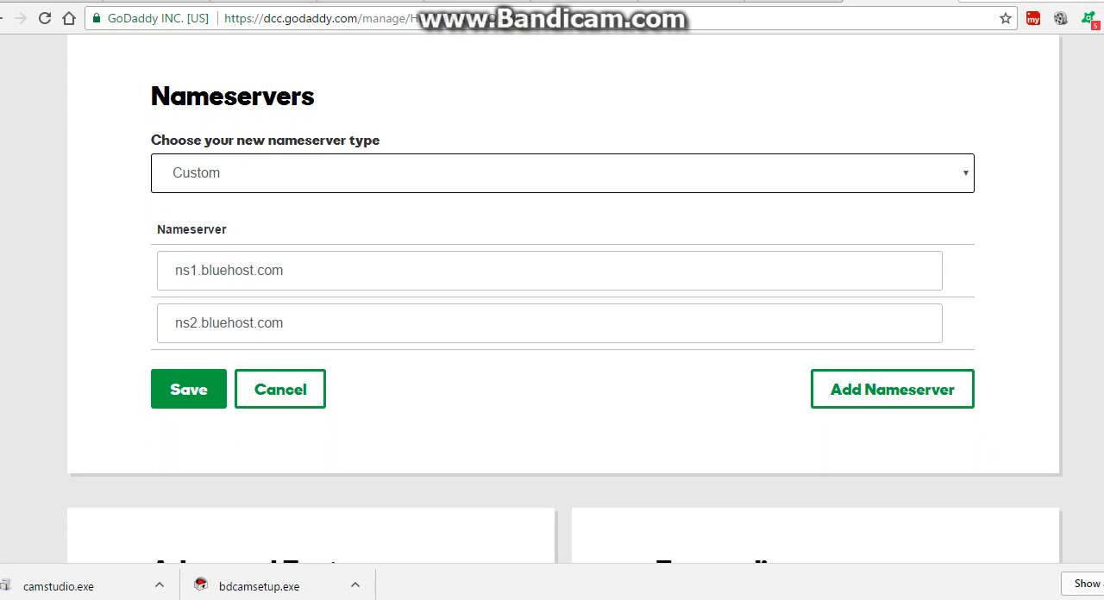
key(Tab)
key(Tab)
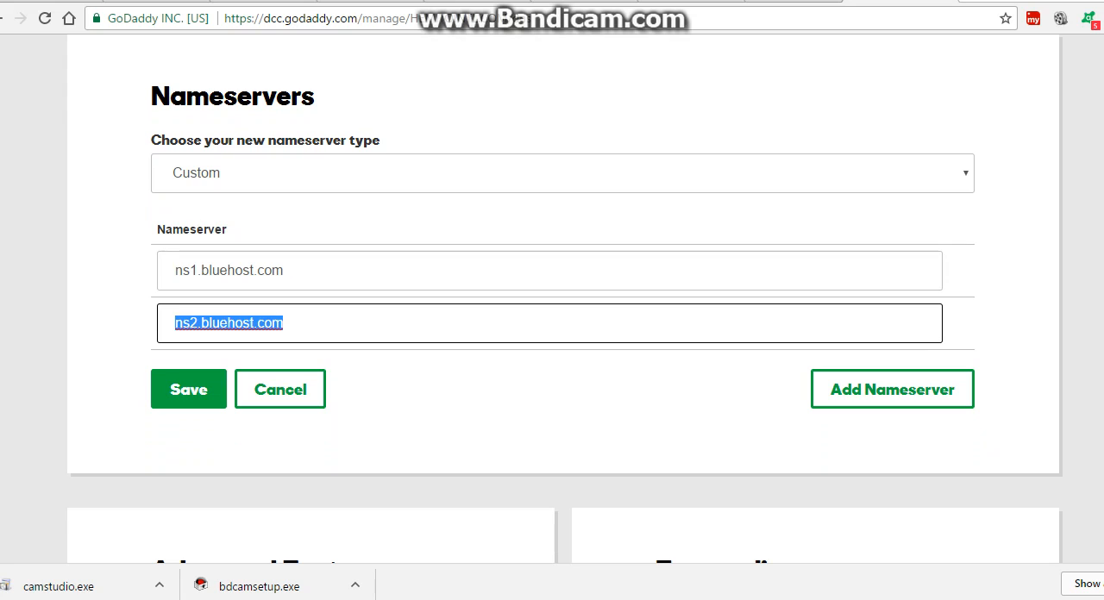
key(Tab)
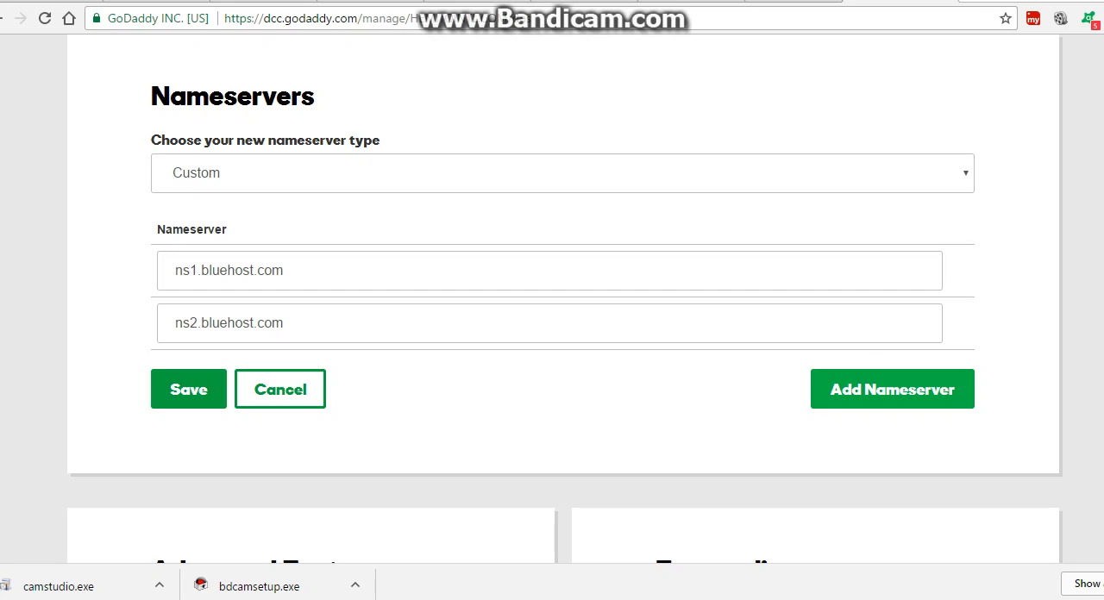
scroll(552, 301, up, 5)
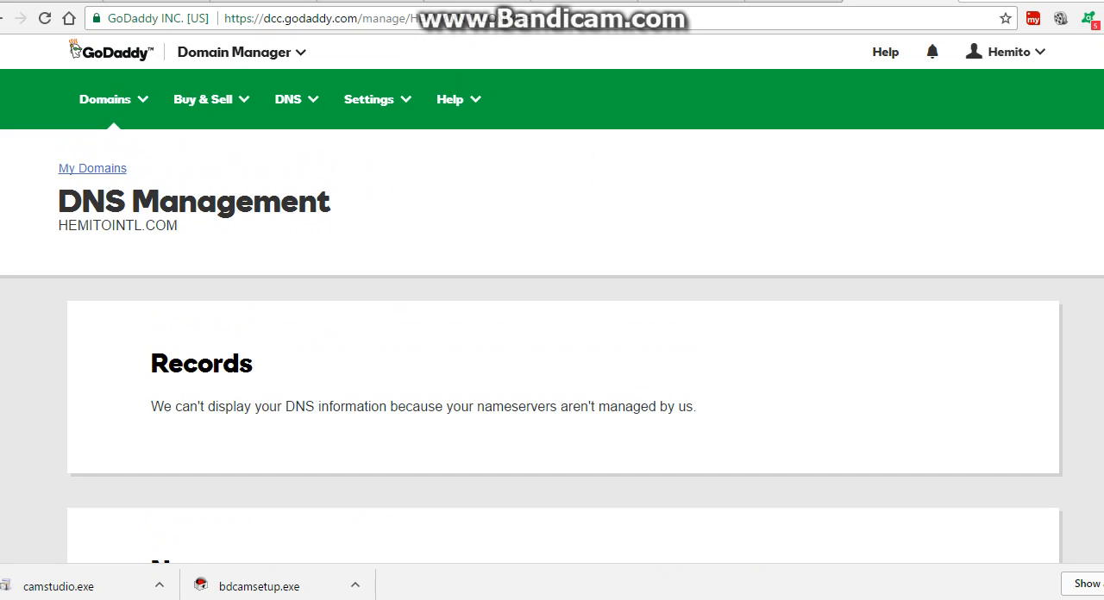
Switch back to the notes in Notepad and complete the last line as "First change the namserver".
key(alt+Tab)
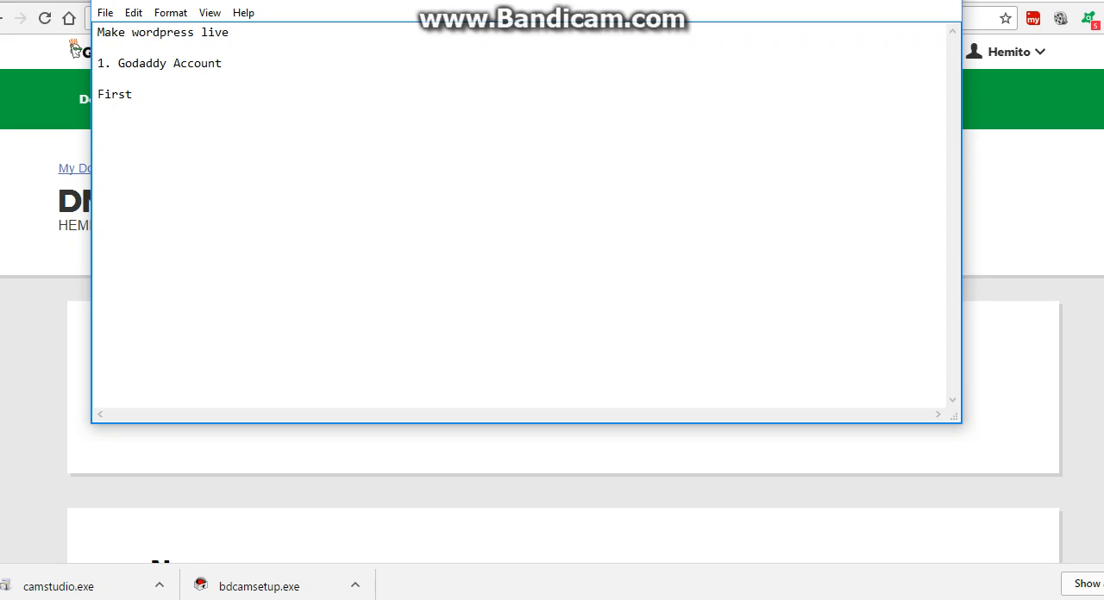
text(change the namserver)
key(BackSpace)
key(BackSpace)
key(BackSpace)
text(ver)
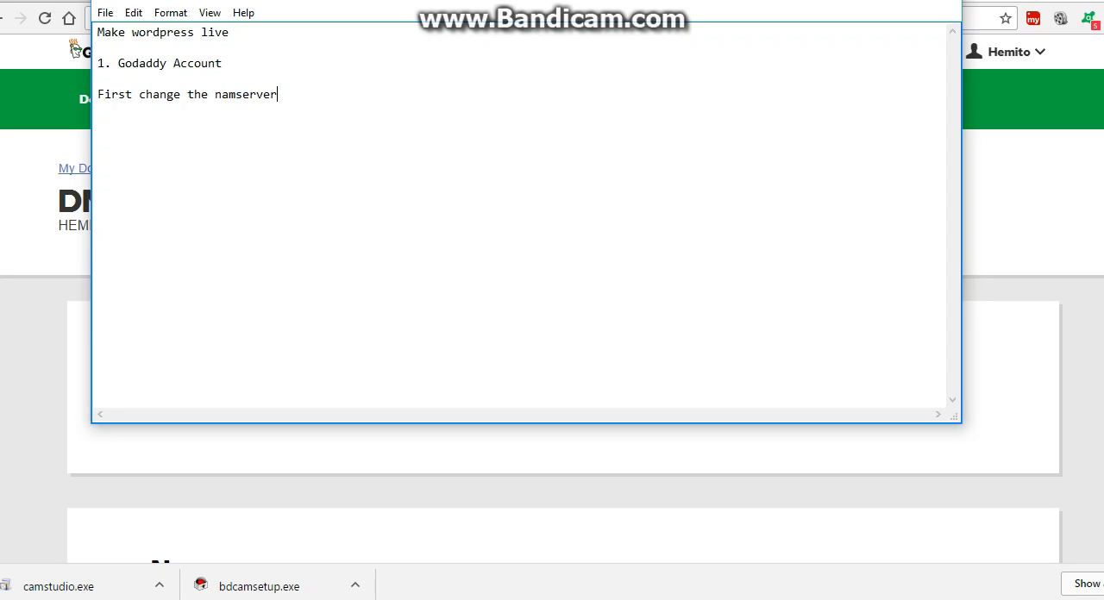
Add the entry "2. WE have to login to our server" below the nameserver line, separated by a blank line.
key(Return)
key(Return)
text(2. WE have to login to our server)
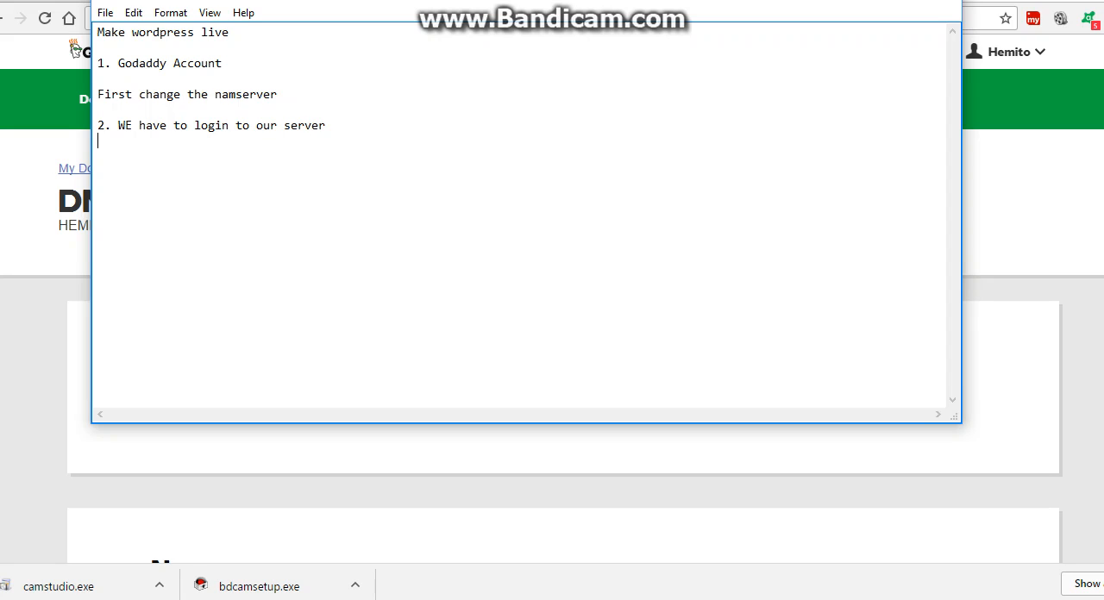
Start a sublist below the server login entry with "1. First of all we are going create the folder".
key(Return)
text(1. First of all we are going )
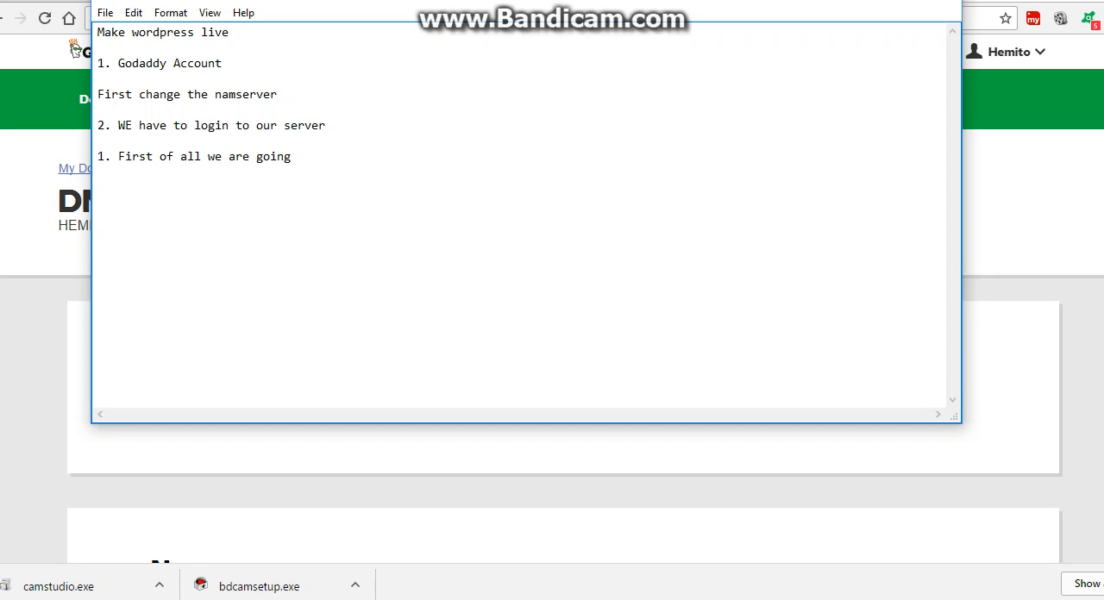
text(create the folder respective to t)
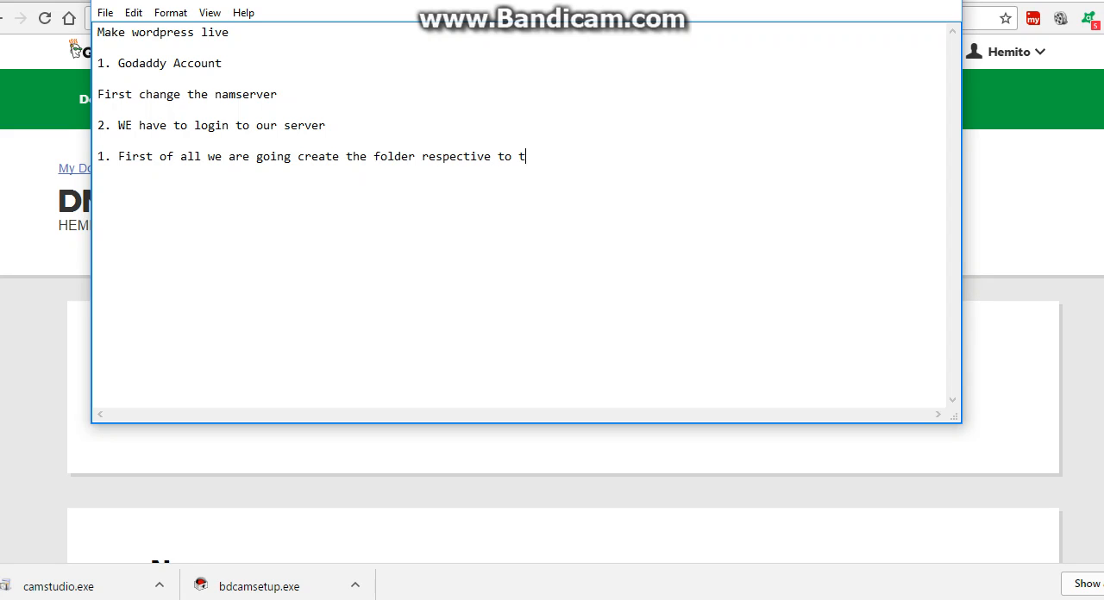
text(he domain that has been pointe)
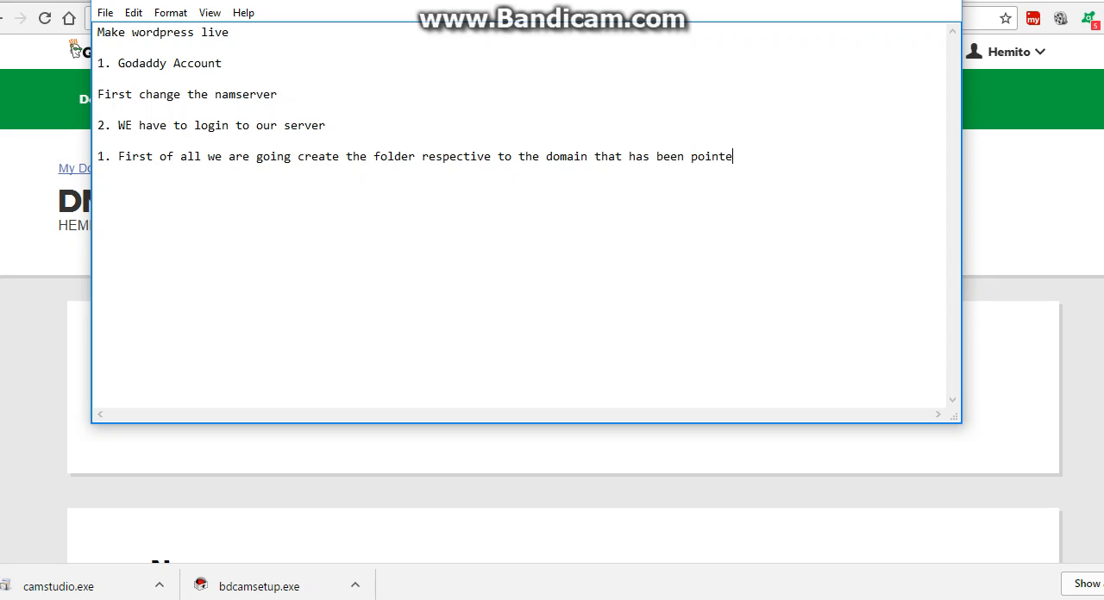
text(d out to this this server)
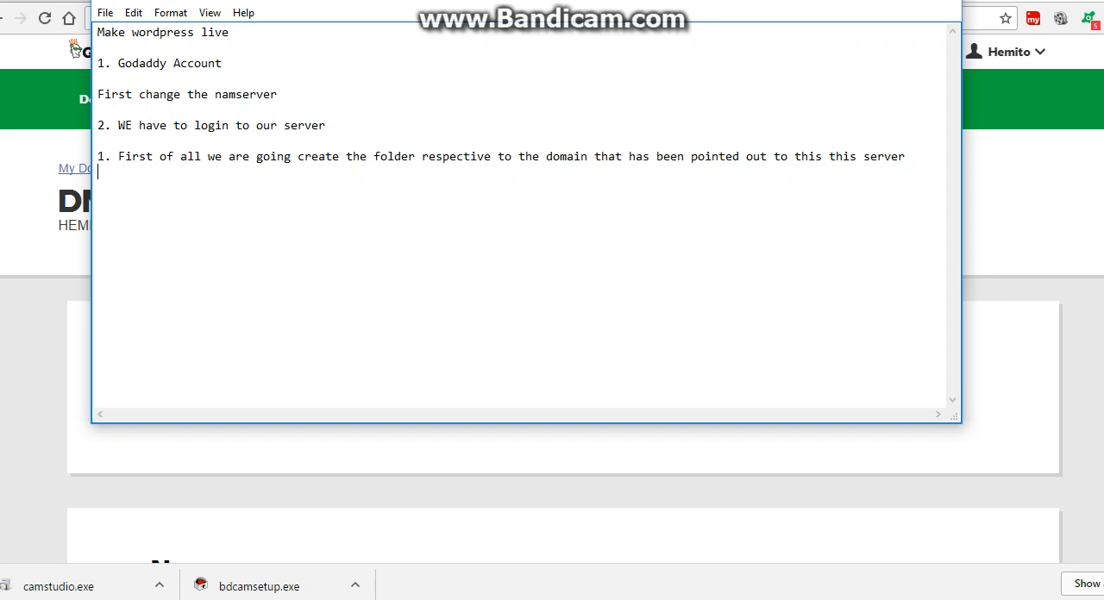
Add the items "2. Create A database" and "3. create a database user" to the sublist.
key(Return)
text(2. Create A database)
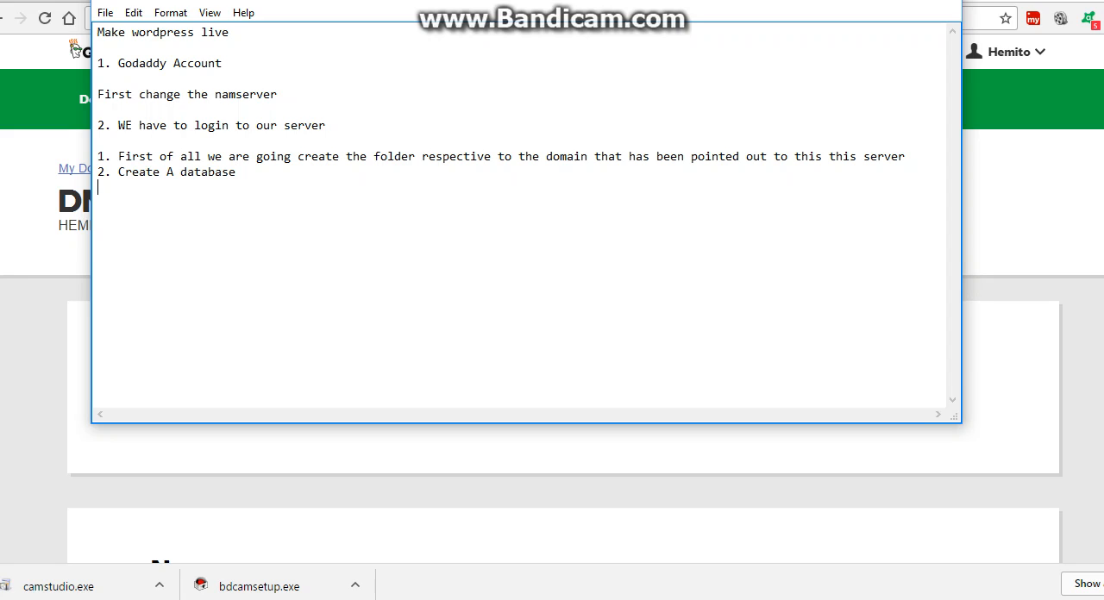
key(Return)
text(3. create a database us)
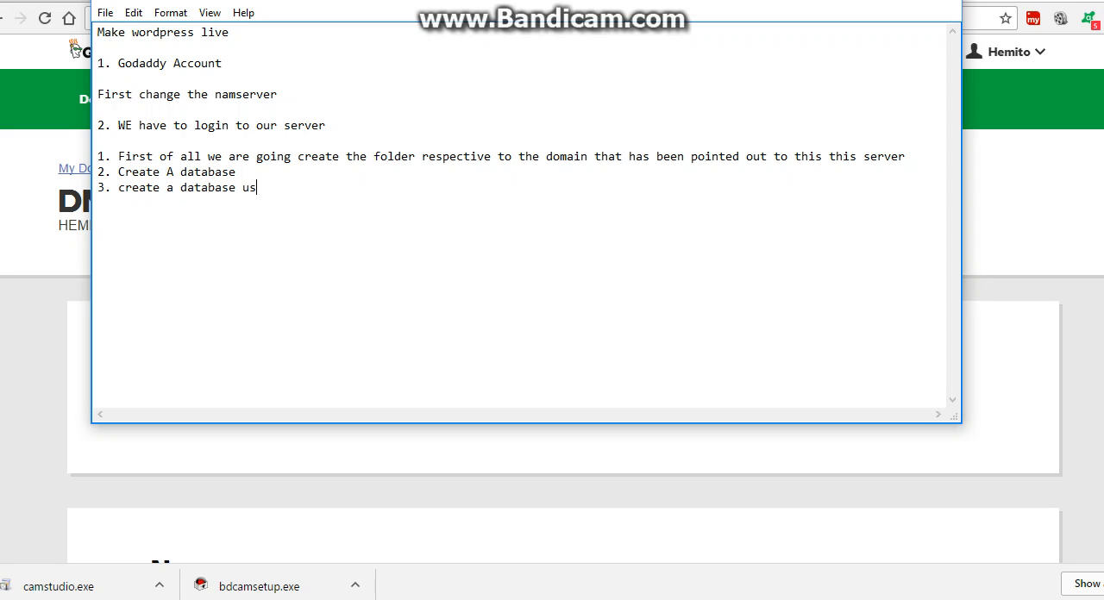
text(er )
text(4)
text(. assign that )
text(particul)
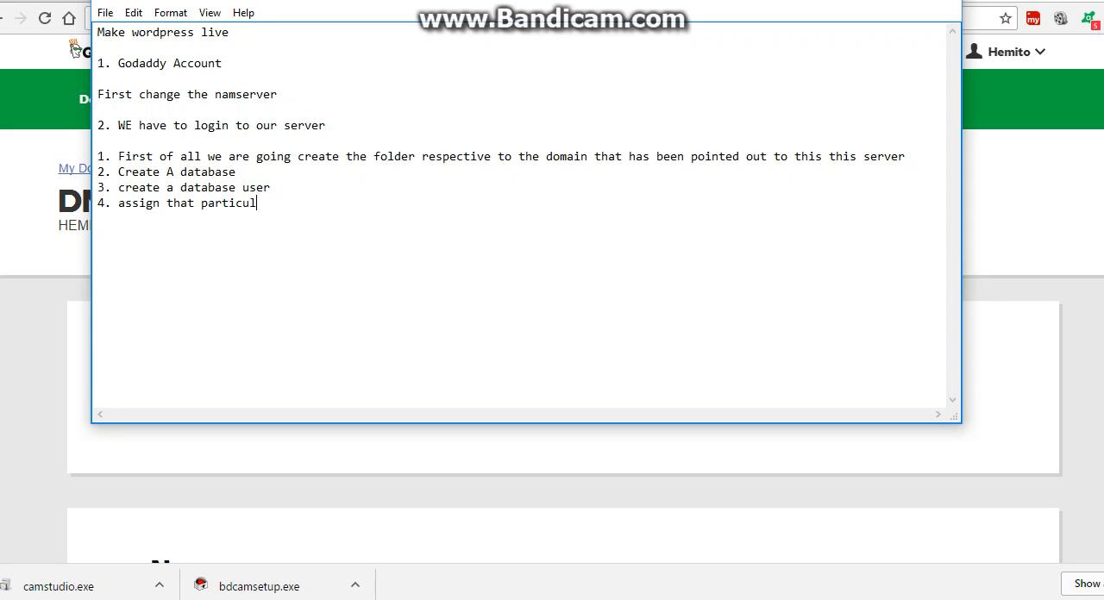
text(ar user to the database)
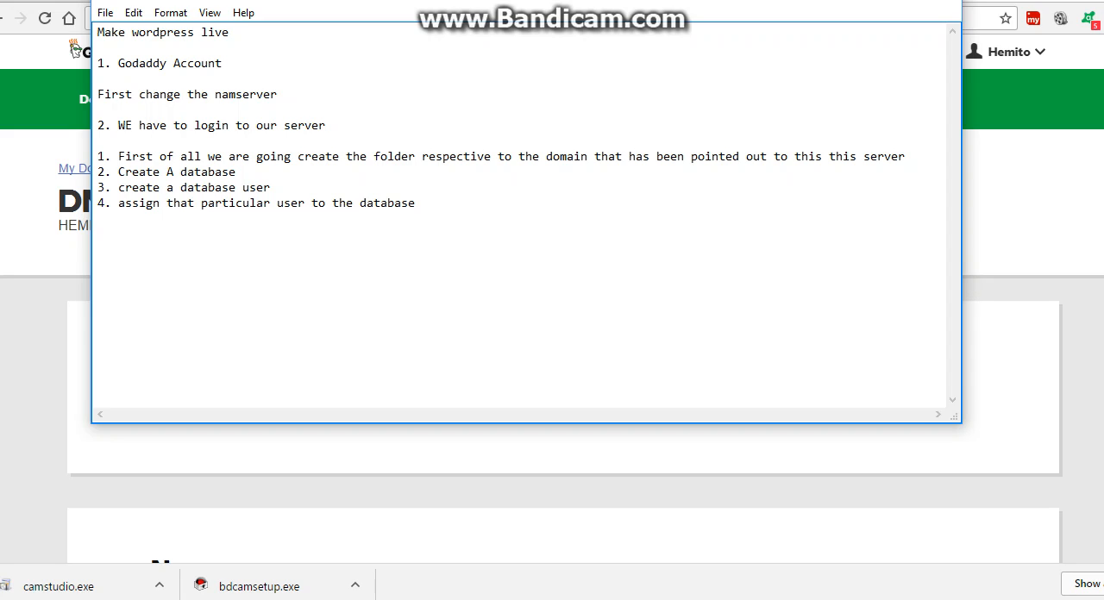
Add the item "4. assign that particular user to the database" and switch back to GoDaddy in the browser.
key(alt+Tab)
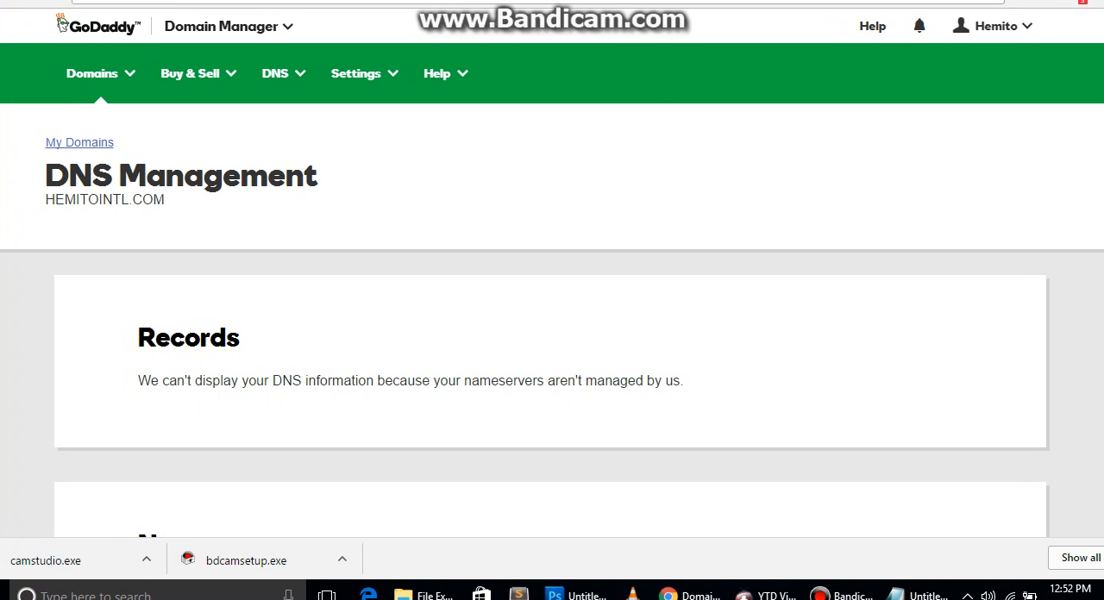
Log back in to the expired WordPress admin session with the saved credentials and open the installed plugins list.
key(ctrl+Tab)
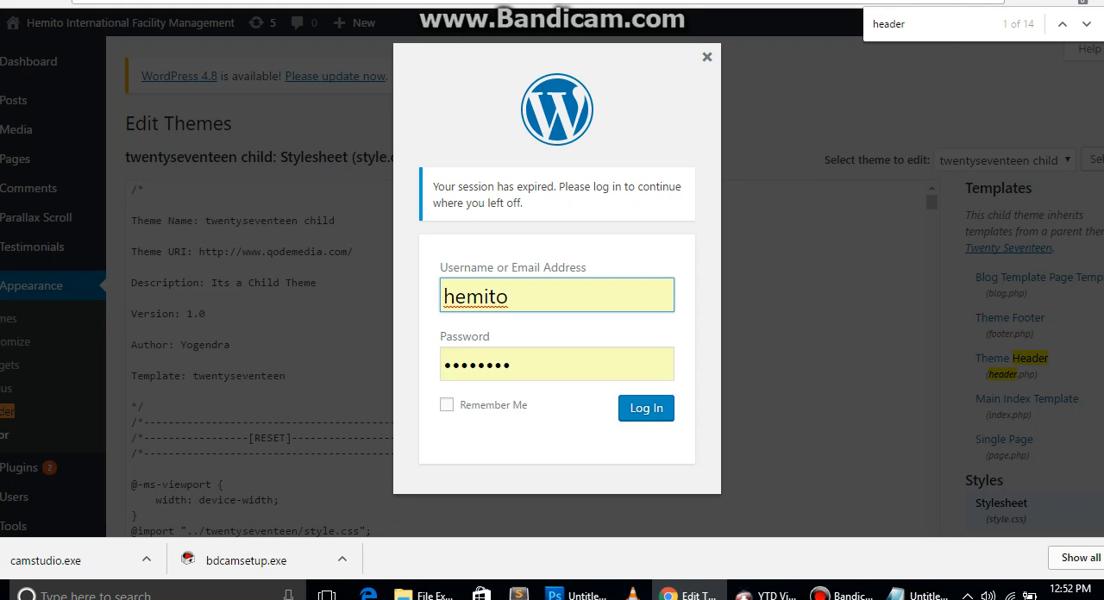
click(646, 408)
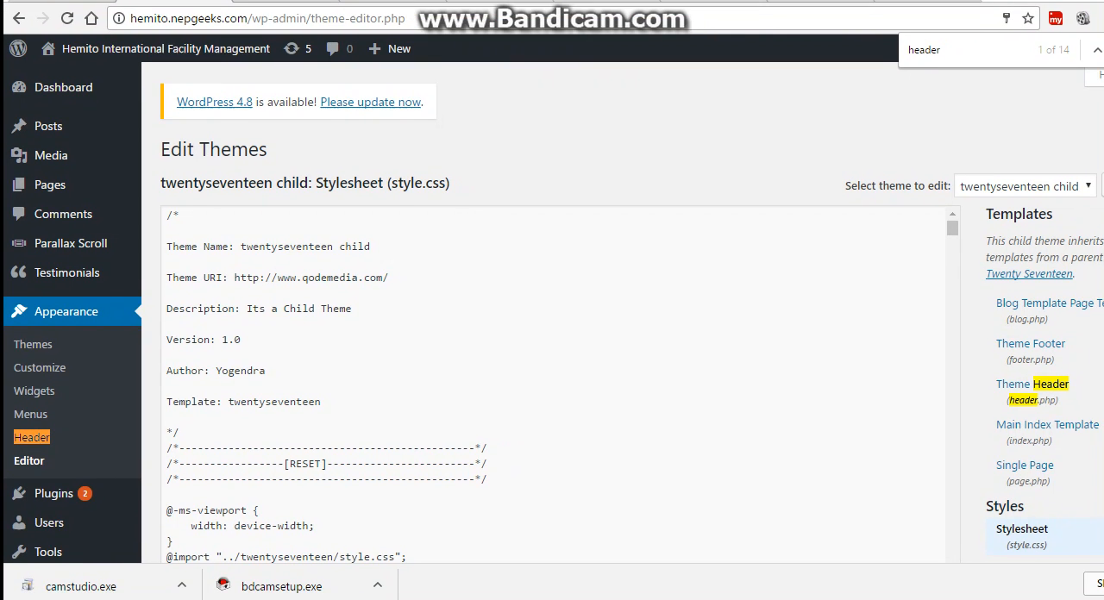
scroll(34, 392, down, 1)
mouse_move(54, 407)
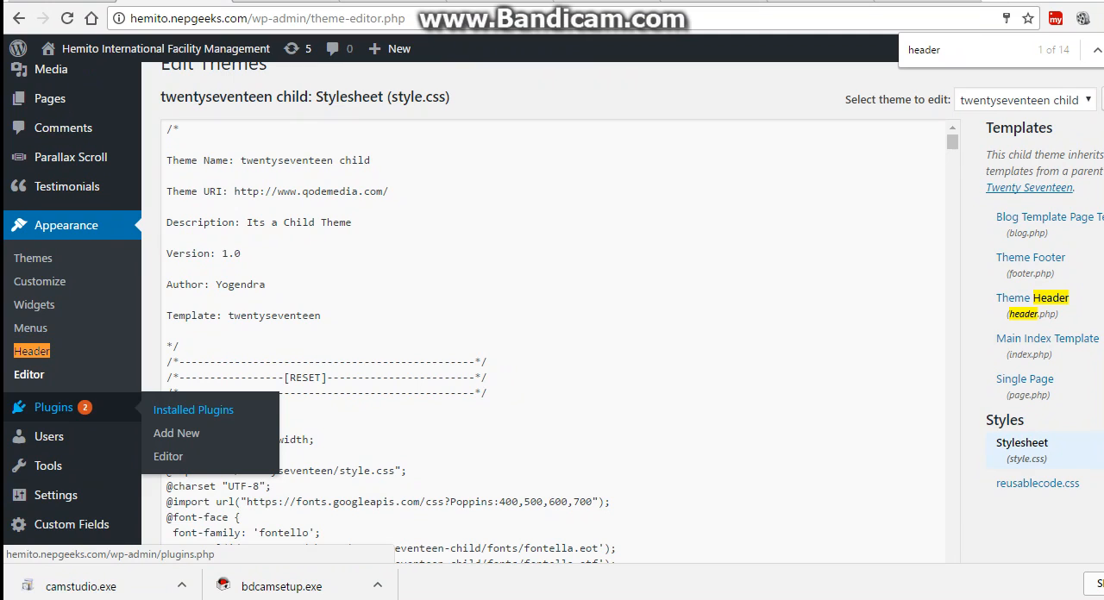
scroll(54, 407, down, 2)
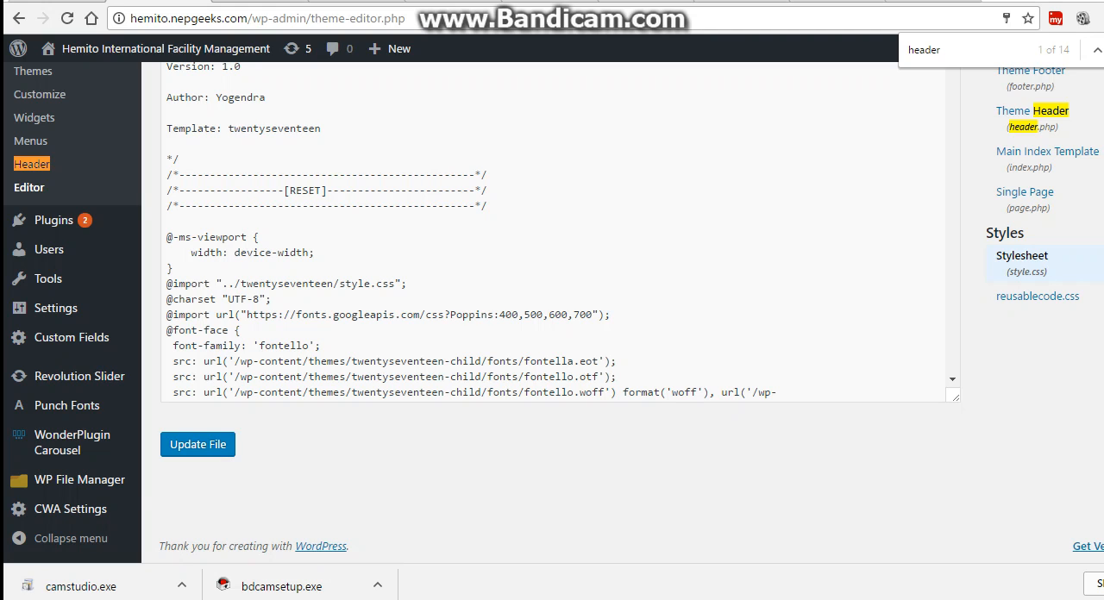
mouse_move(54, 220)
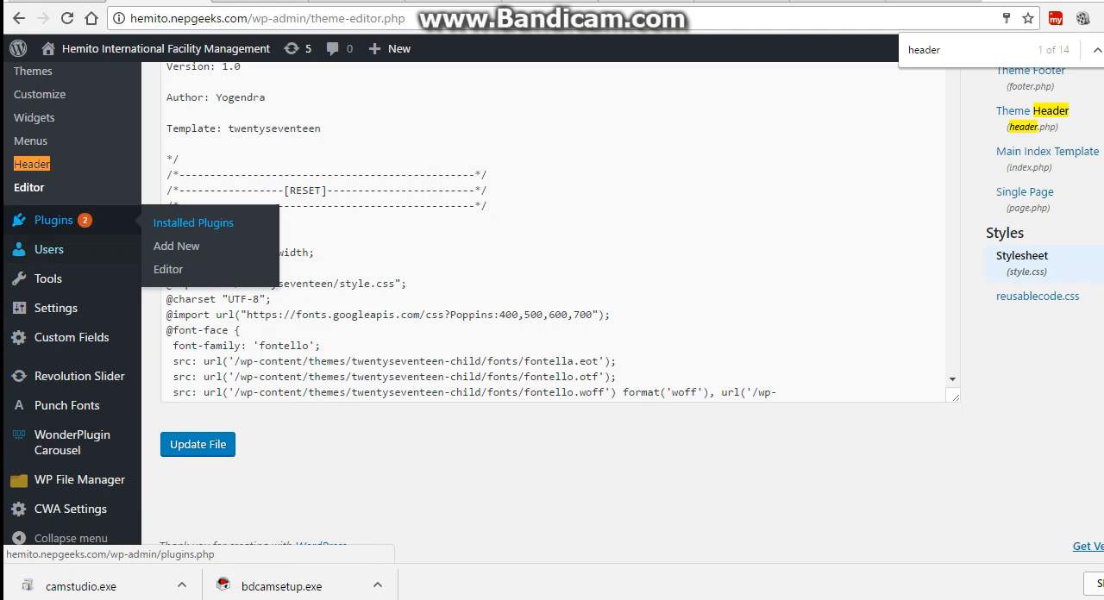
click(194, 223)
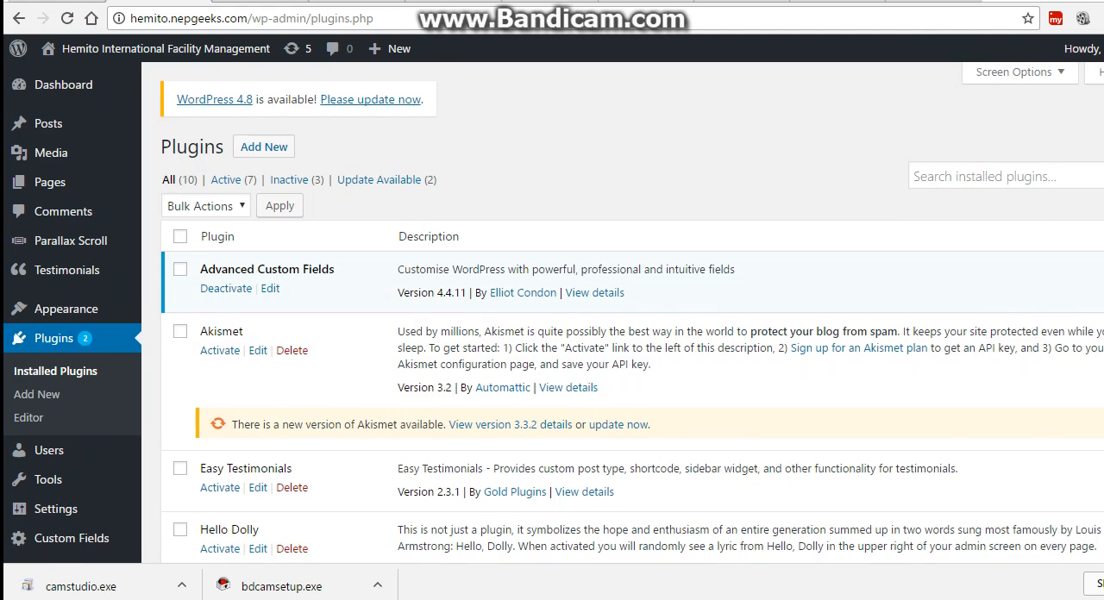
Look through the installed plugins and search them for "duplica".
scroll(632, 312, down, 8)
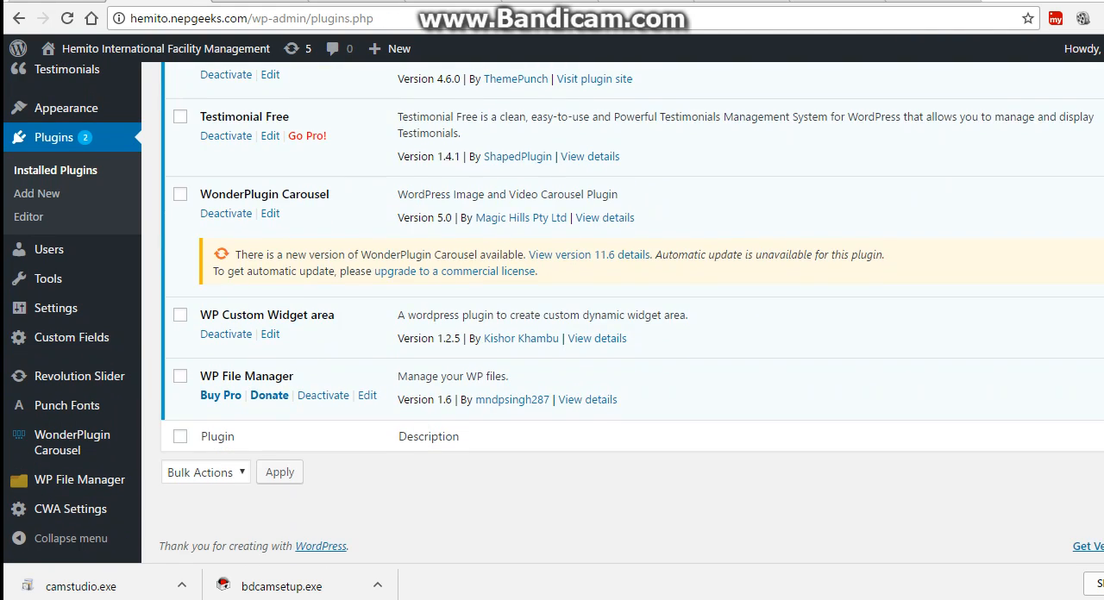
scroll(632, 313, up, 8)
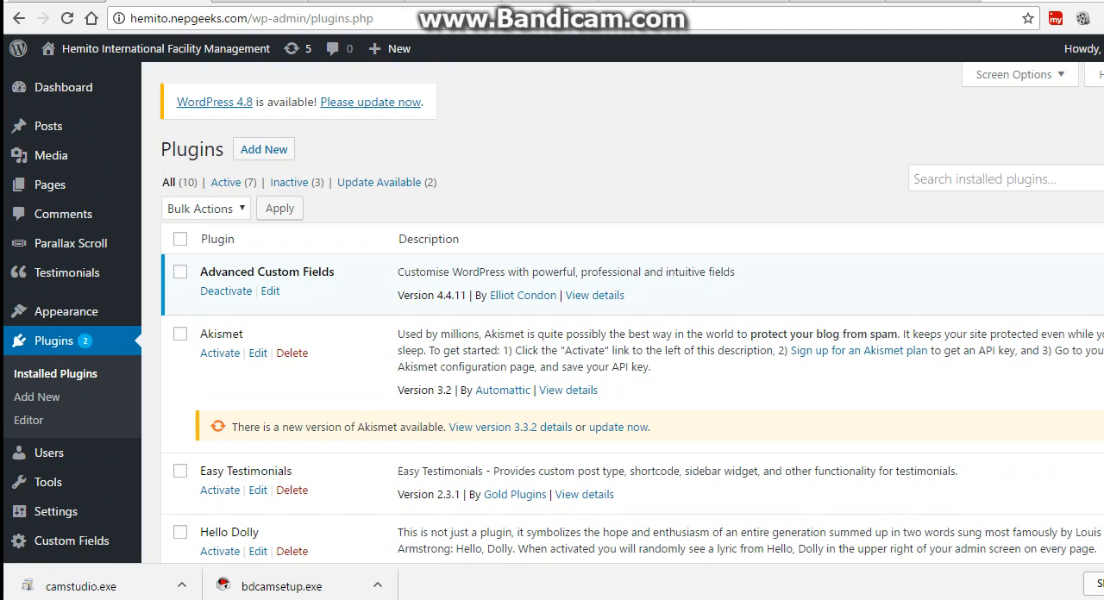
click(1005, 178)
text(dupli)
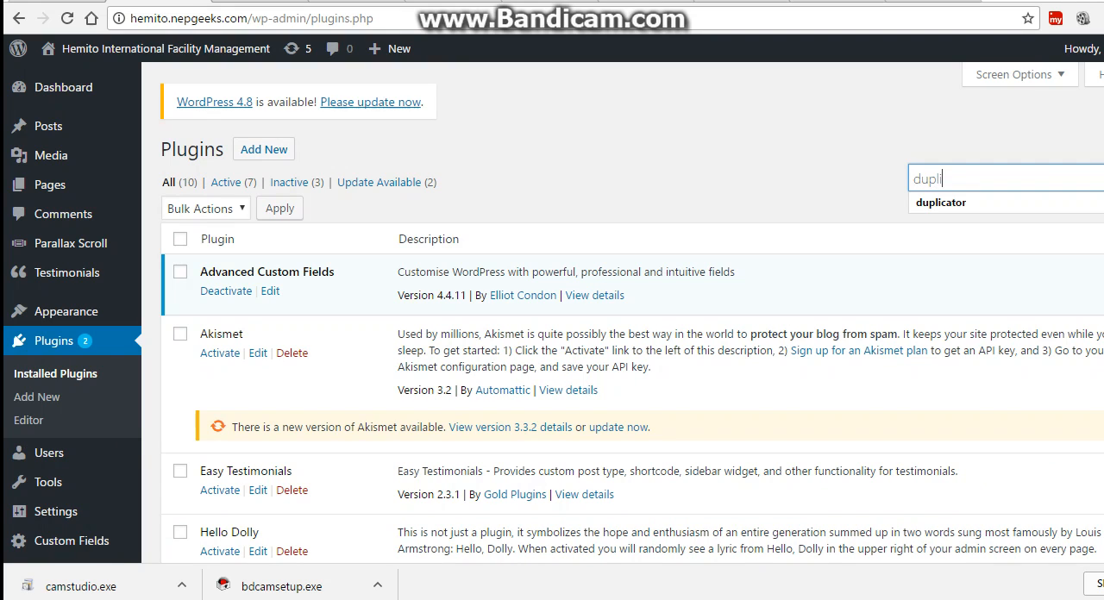
text(ca)
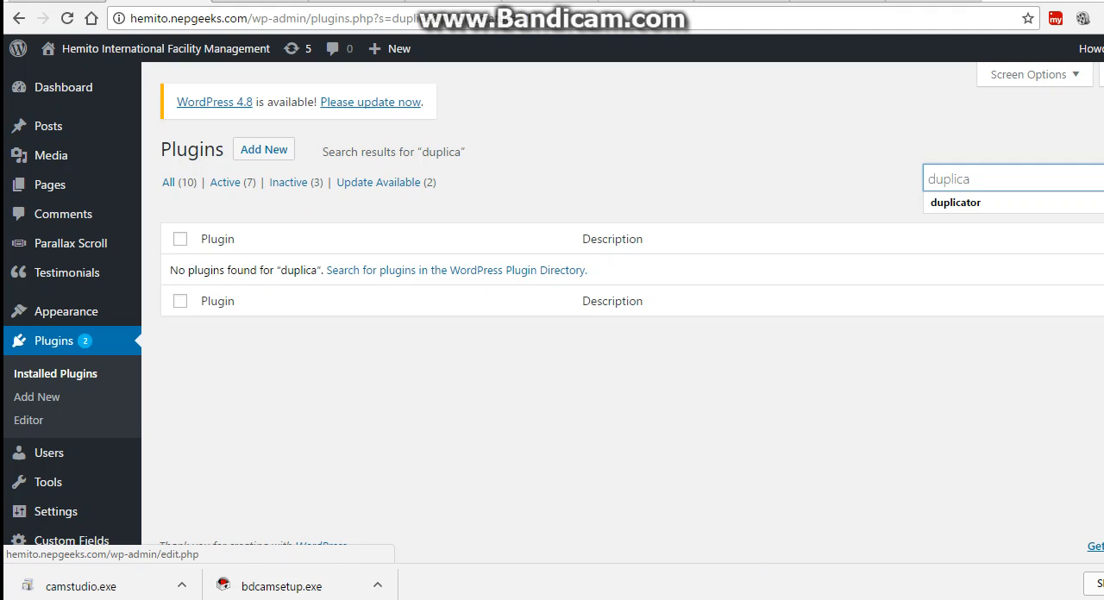
Open the page for adding new plugins and search the plugin directory for "duplicator".
click(264, 149)
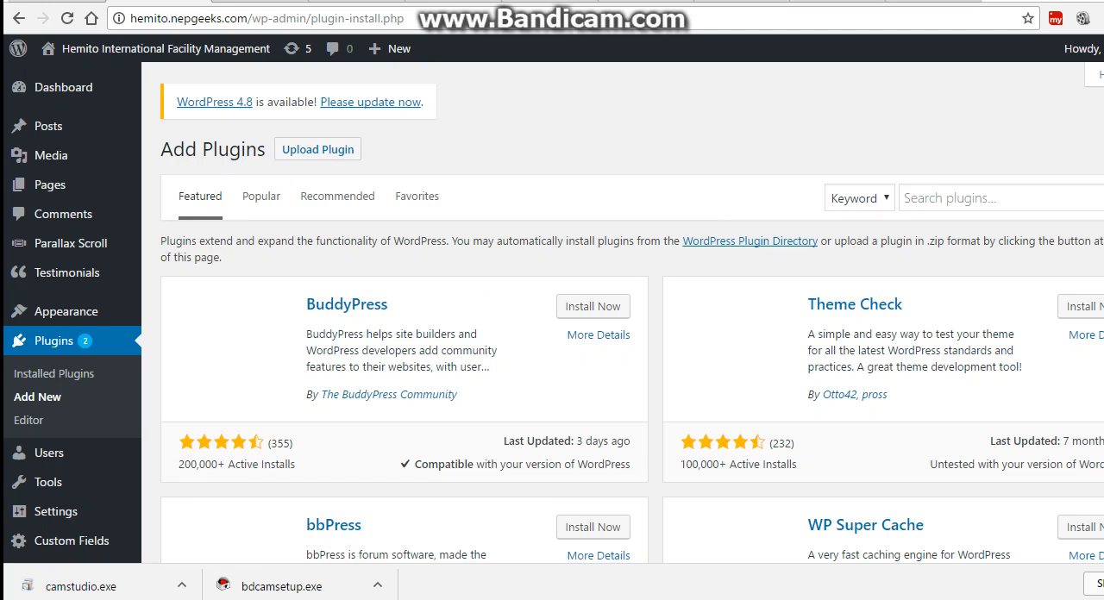
click(1000, 198)
text(dupli)
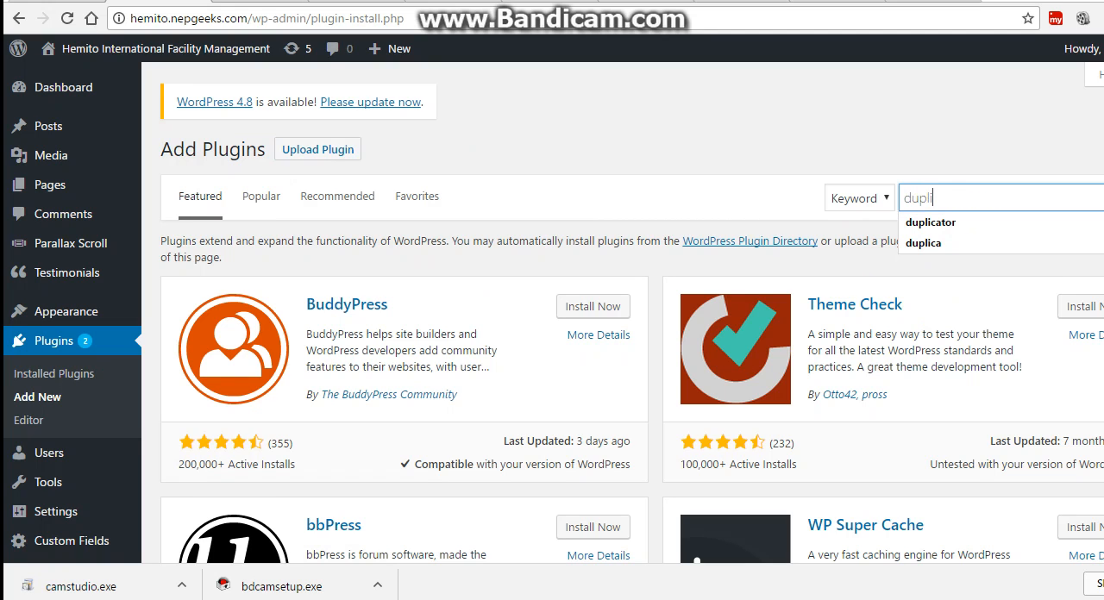
key(Down)
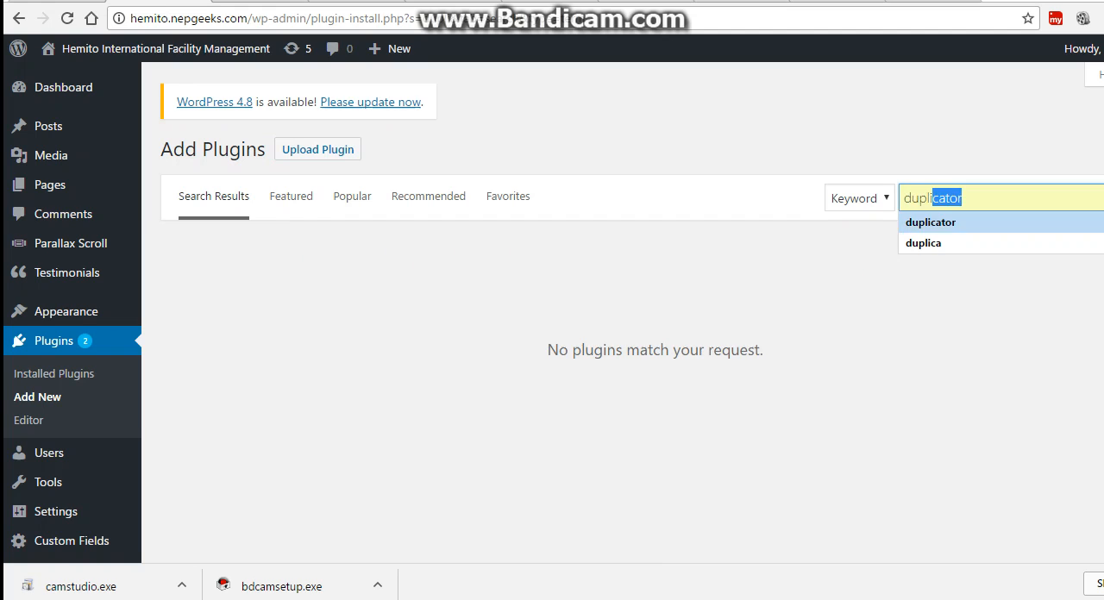
key(Return)
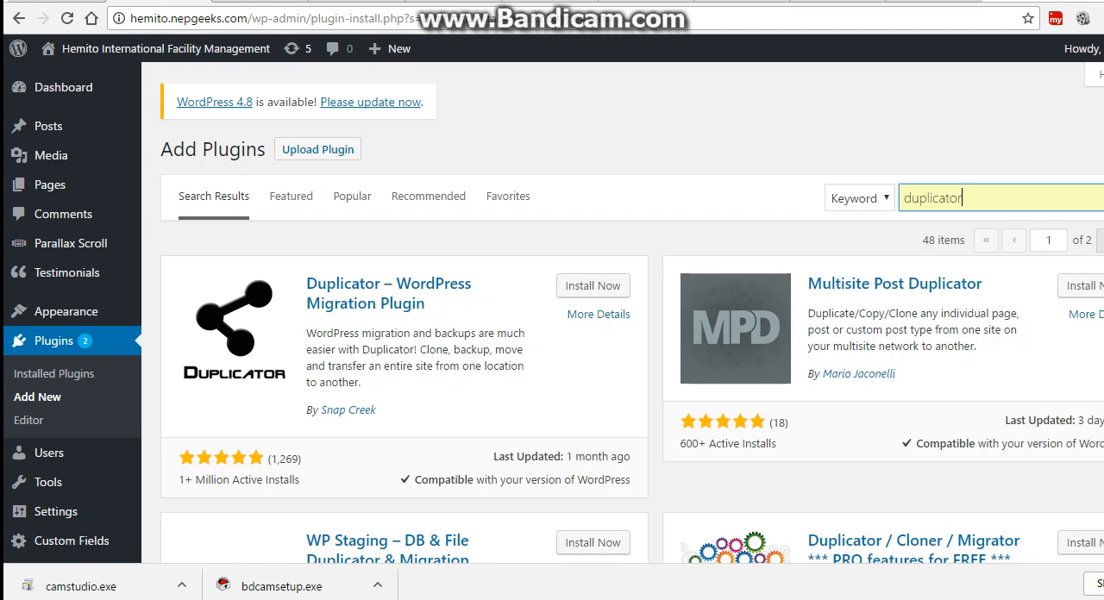
Install and activate the Duplicator – WordPress Migration Plugin by Snap Creek.
click(592, 286)
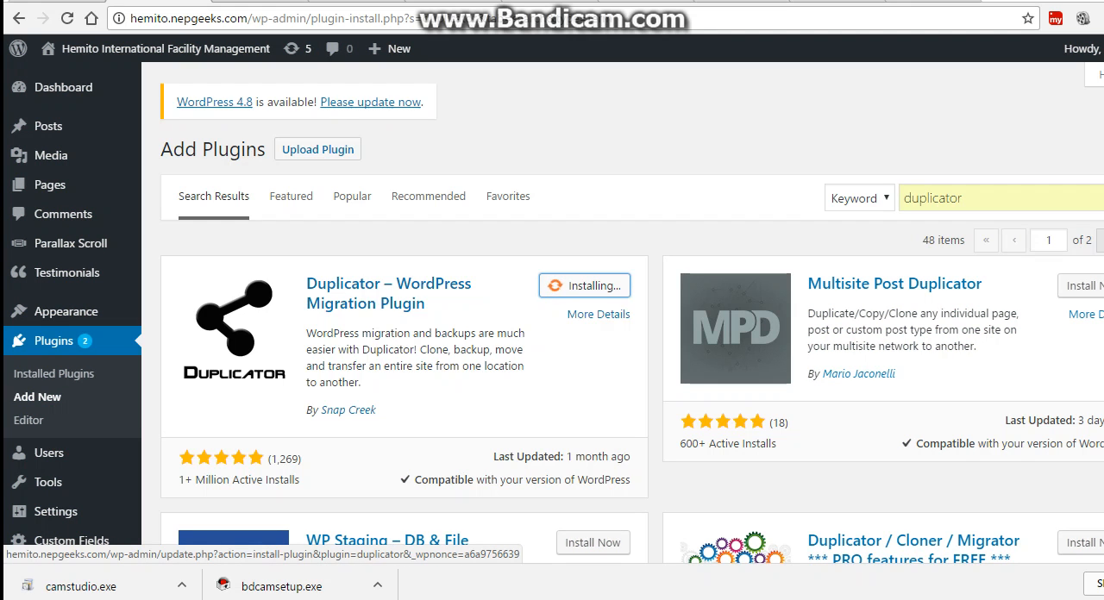
scroll(592, 286, down, 2)
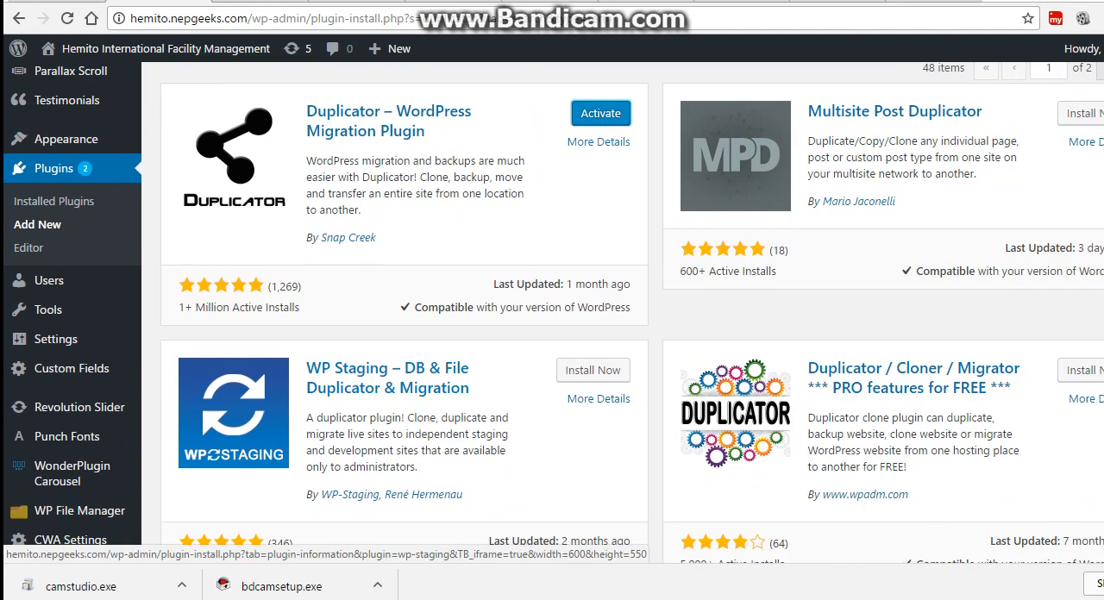
click(600, 113)
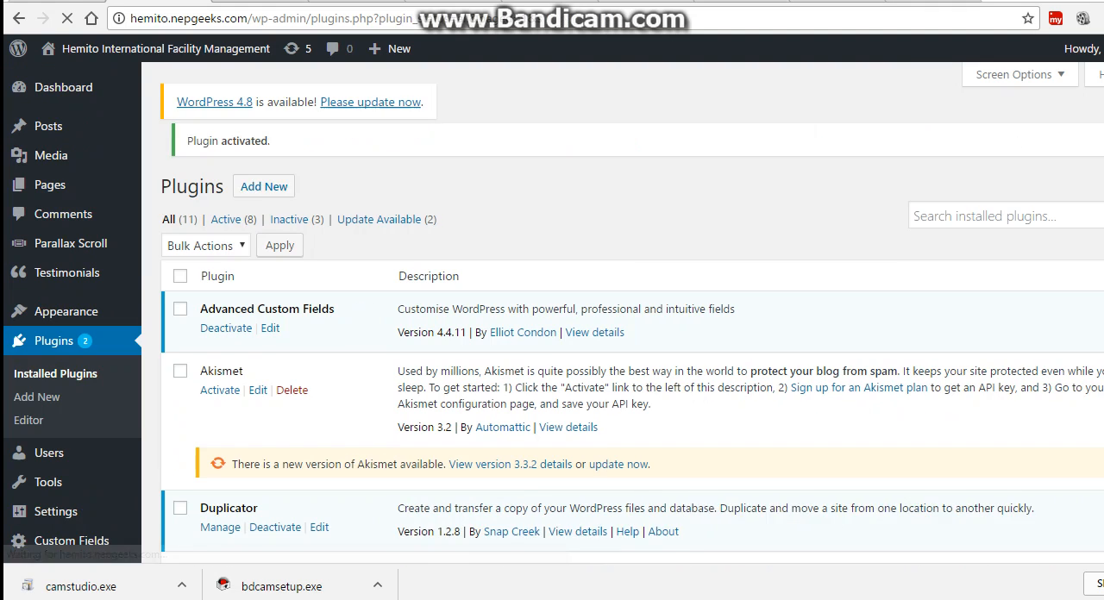
Open the Packages list of the Duplicator plugin.
mouse_move(71, 243)
scroll(69, 345, down, 3)
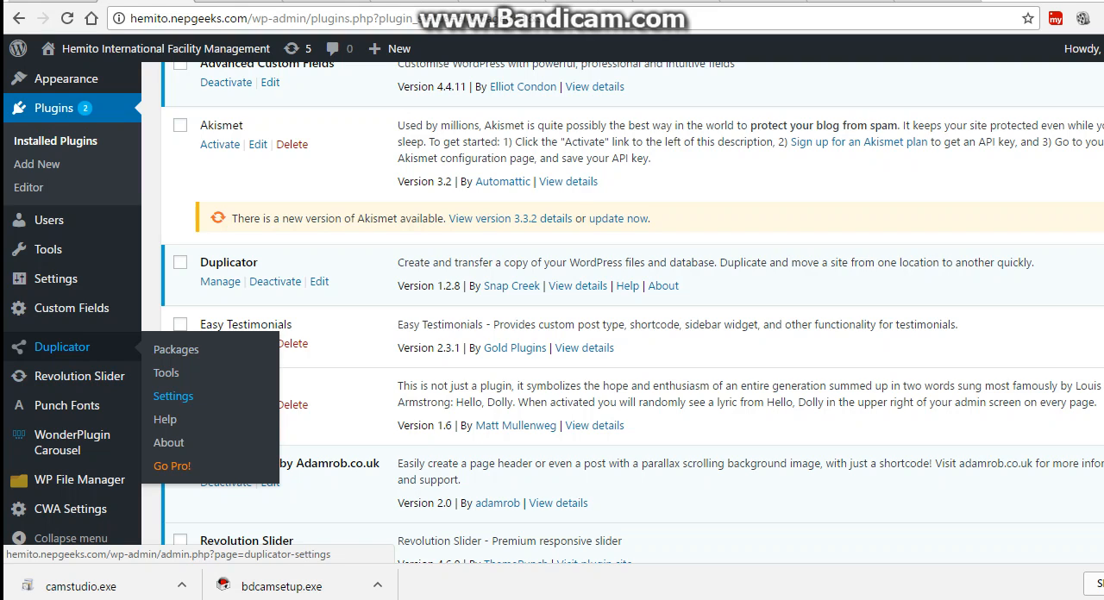
click(173, 395)
click(176, 349)
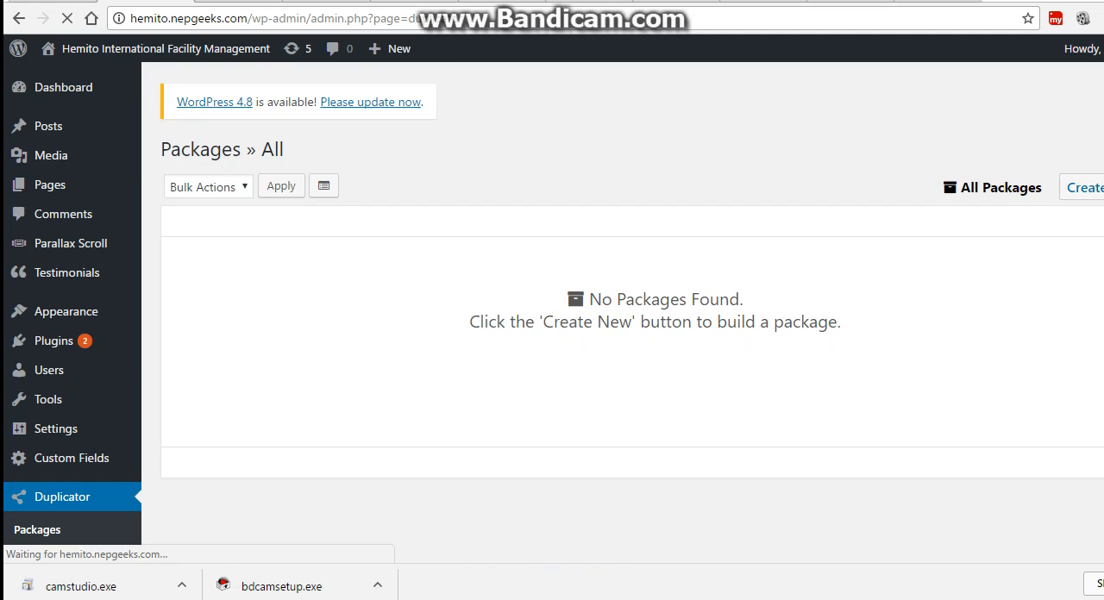
scroll(632, 344, down, 3)
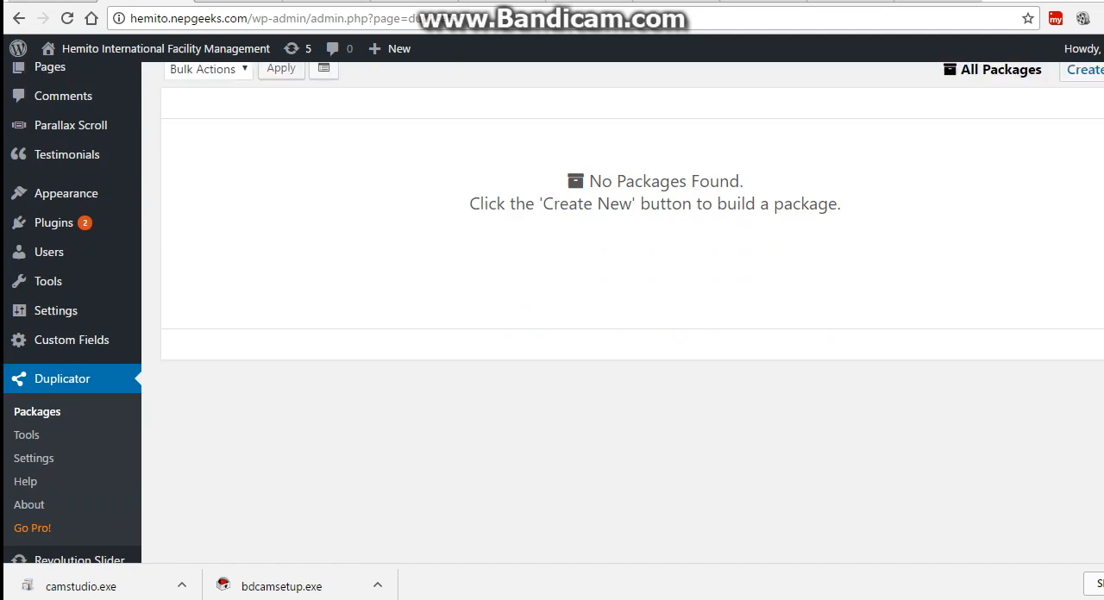
scroll(632, 345, up, 3)
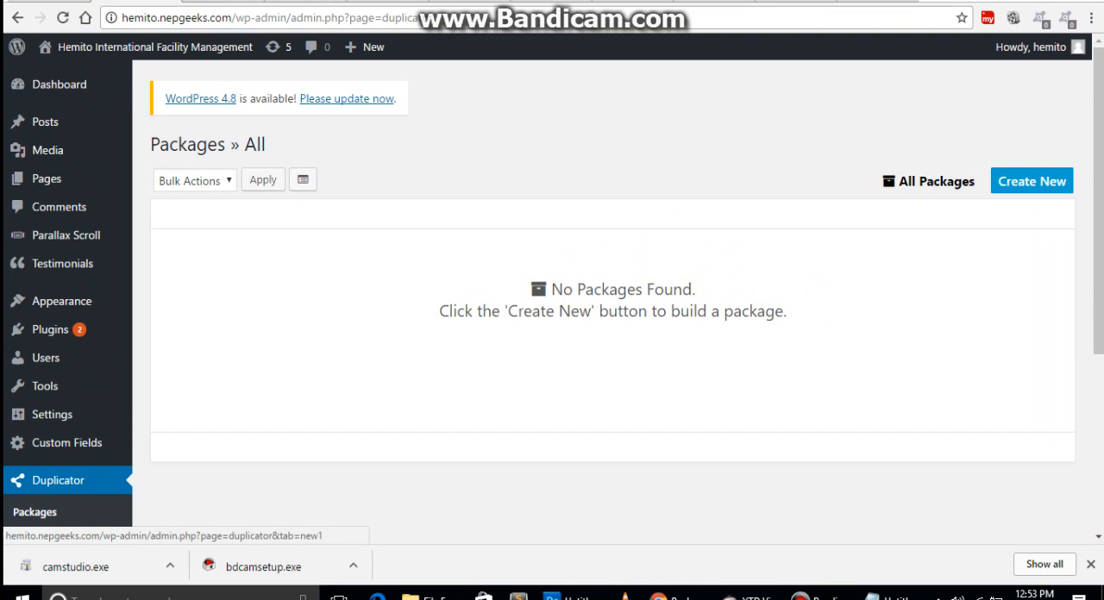
Create a new Duplicator package with the default name and setup, and run the system scan.
click(1031, 181)
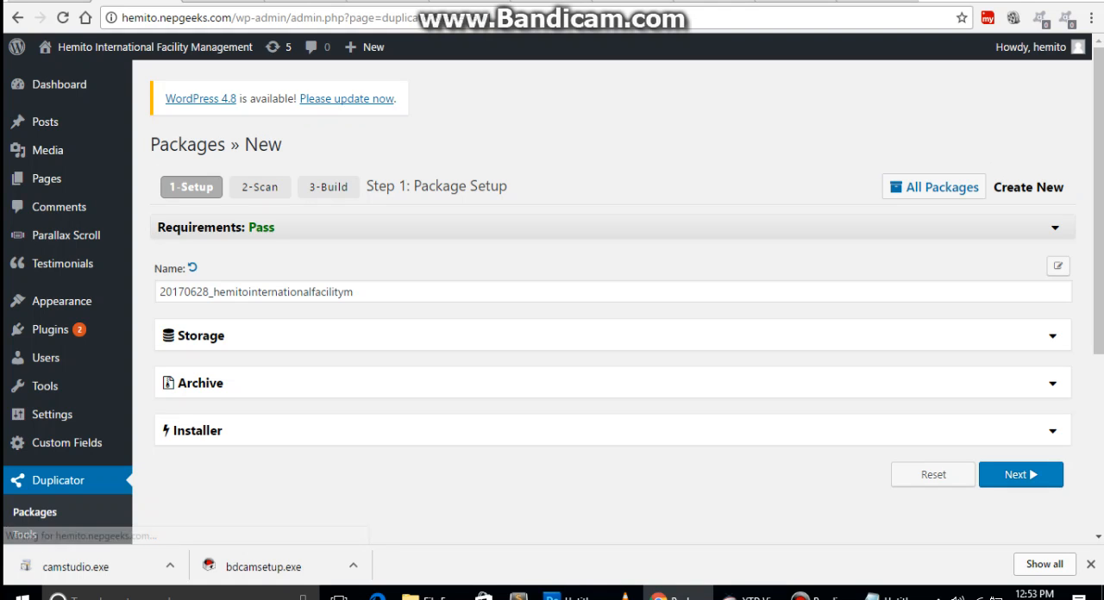
scroll(552, 294, down, 2)
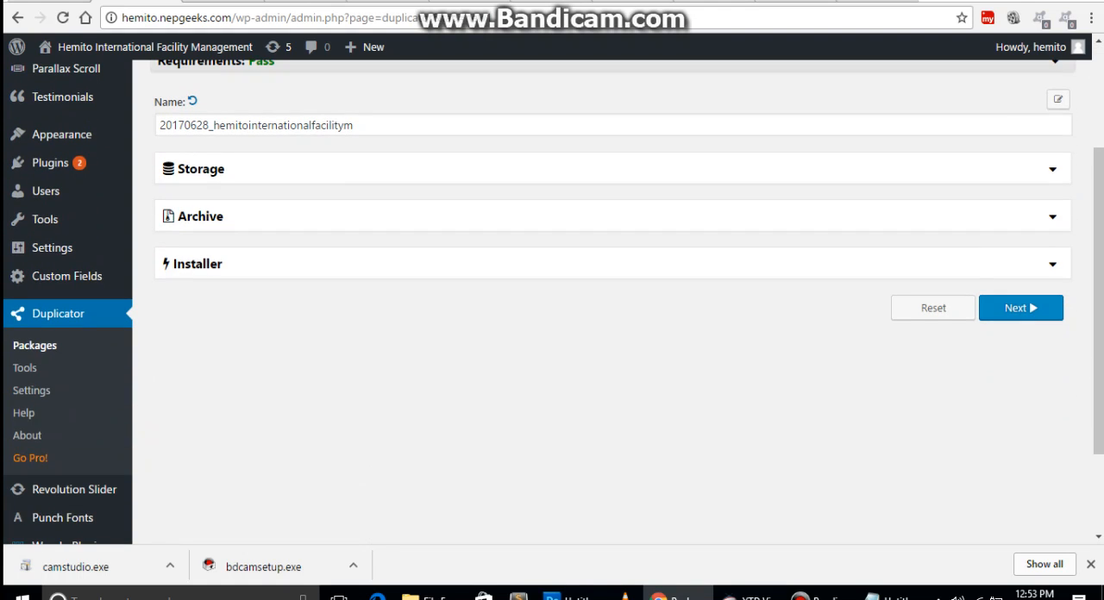
click(1020, 307)
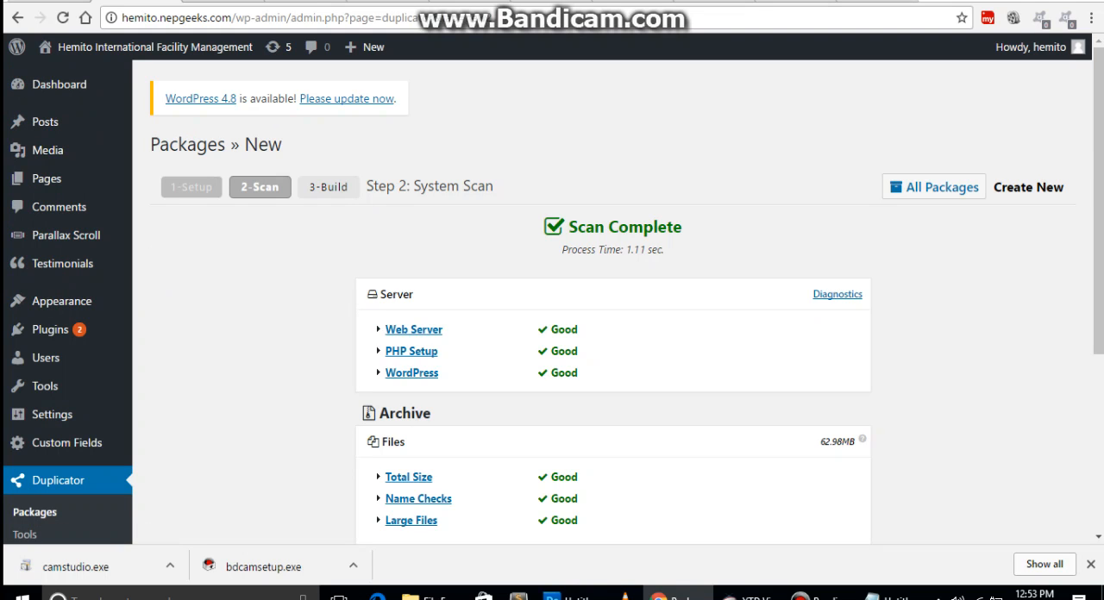
Build the Duplicator package from the completed scan.
scroll(613, 302, down, 3)
click(697, 435)
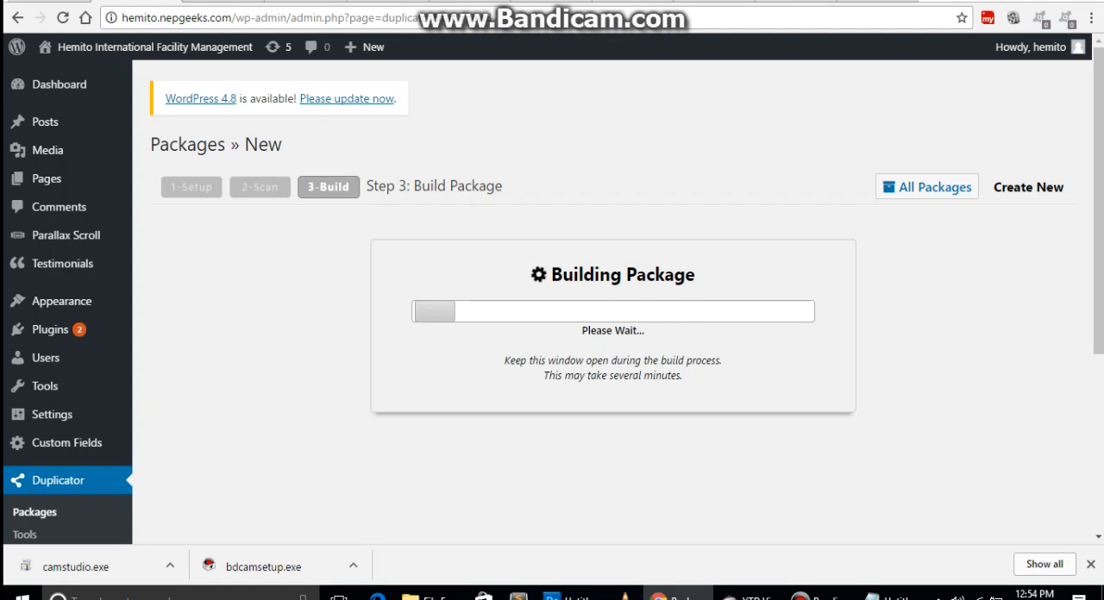
scroll(612, 302, down, 1)
scroll(612, 302, up, 1)
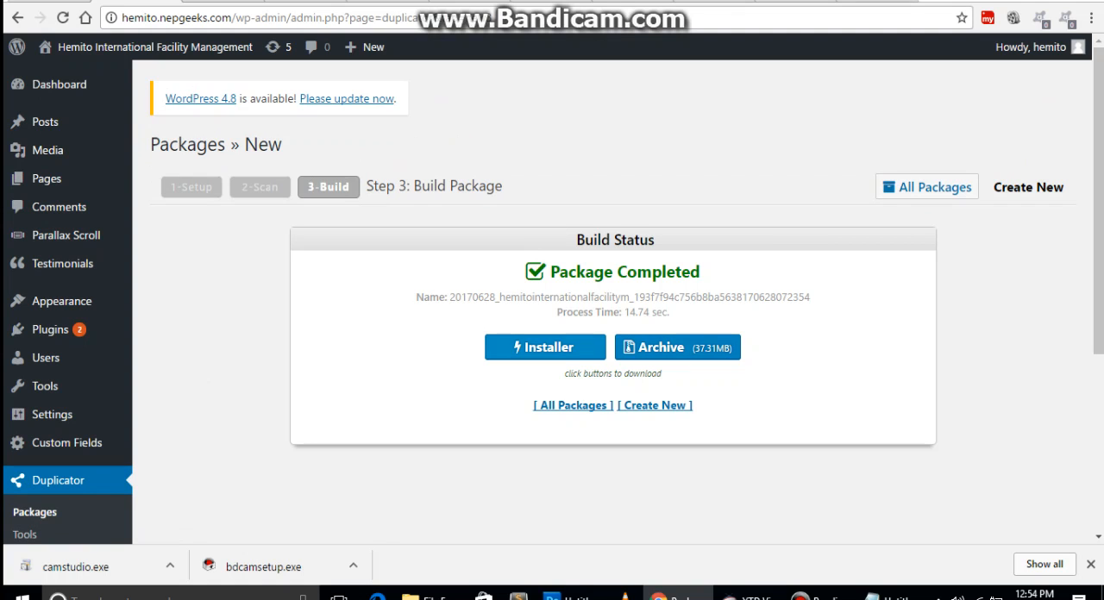
Download the package's installer.php and its zip archive to E:\WordPressWebsite\own sites\hemito.
click(545, 346)
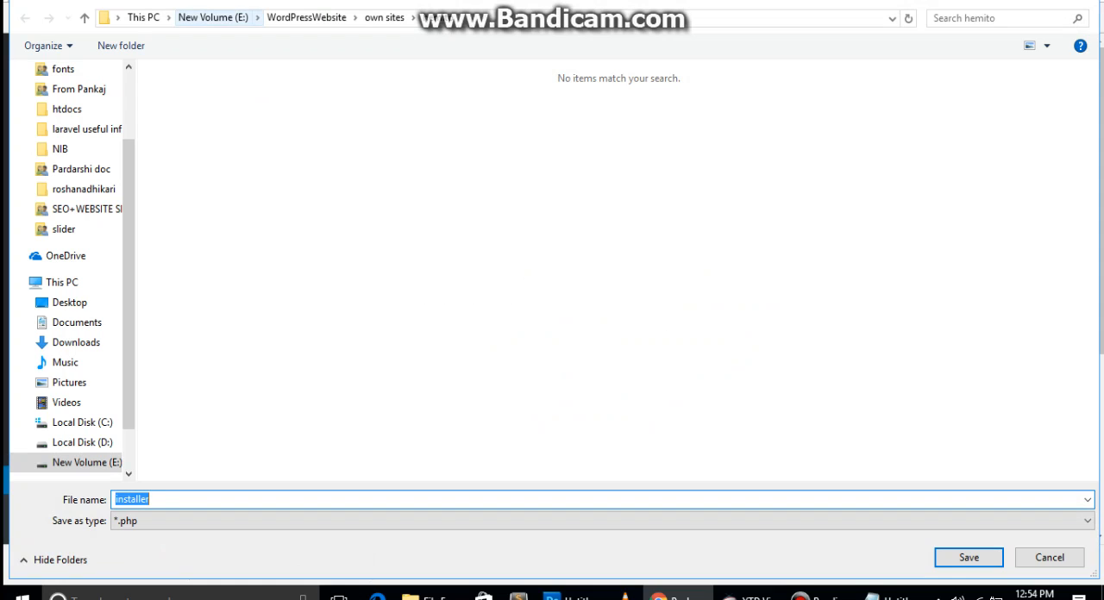
click(552, 18)
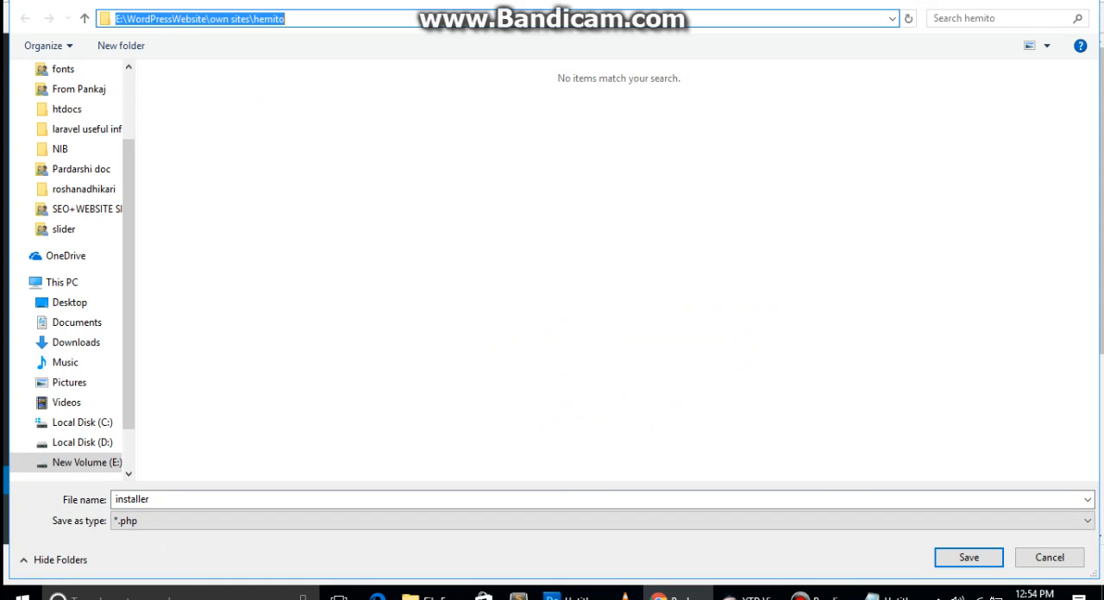
click(618, 259)
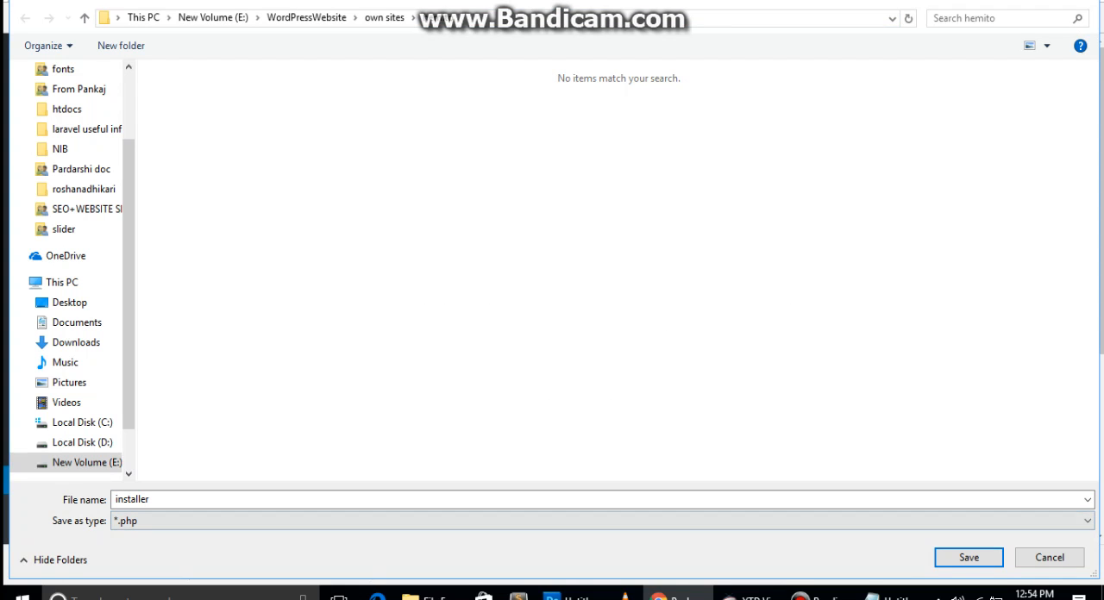
click(969, 558)
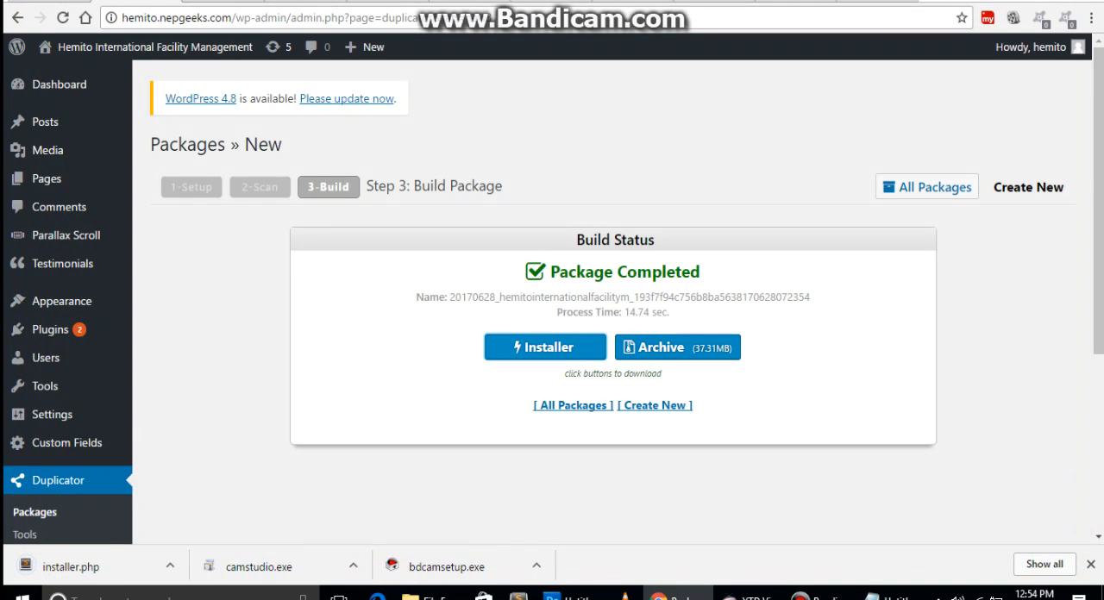
click(677, 347)
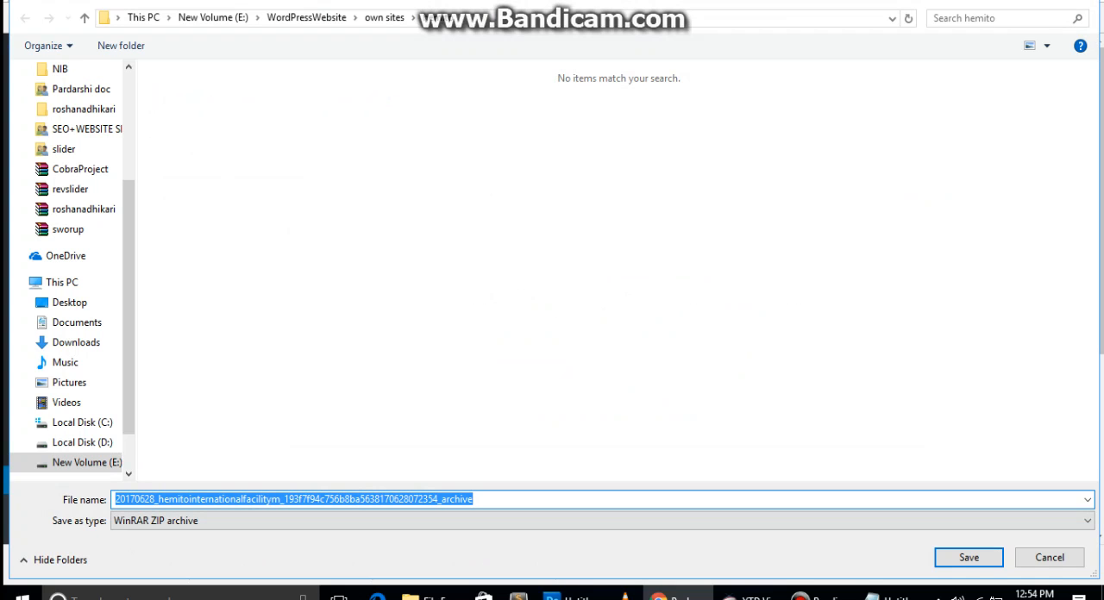
click(968, 558)
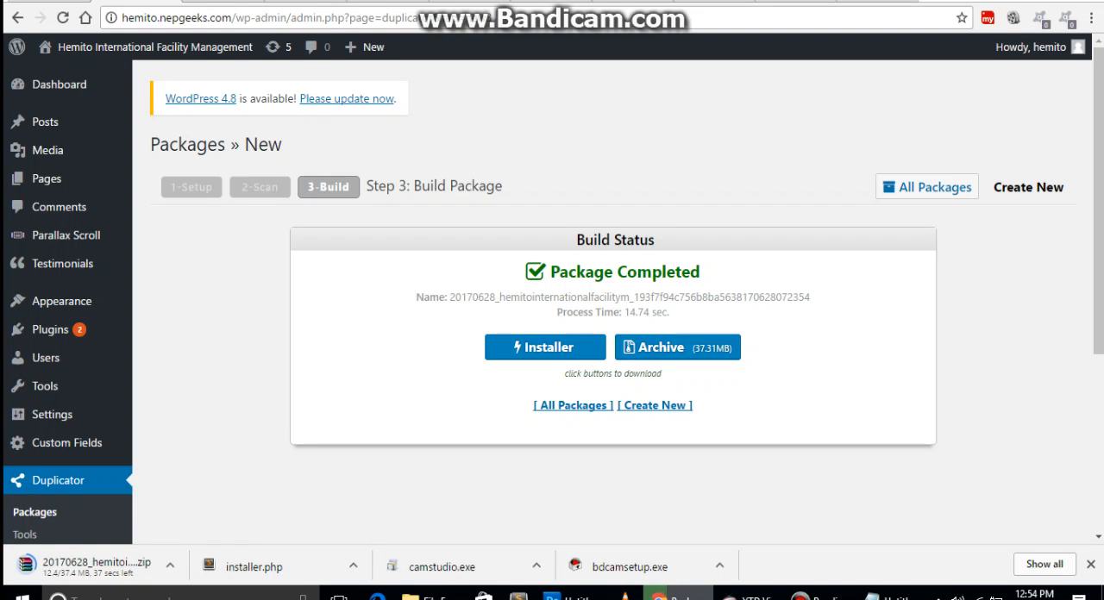
Switch to the Bluehost Assign Domain page that is open in the browser.
key(ctrl+Tab)
key(ctrl+Tab)
key(ctrl+Tab)
key(ctrl+Tab)
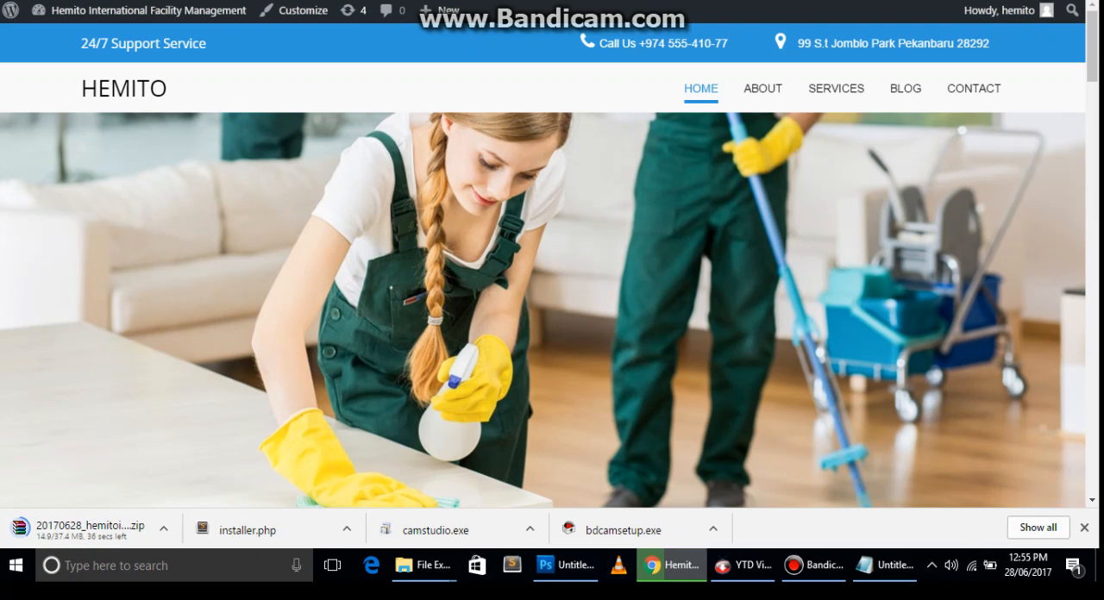
key(ctrl+Tab)
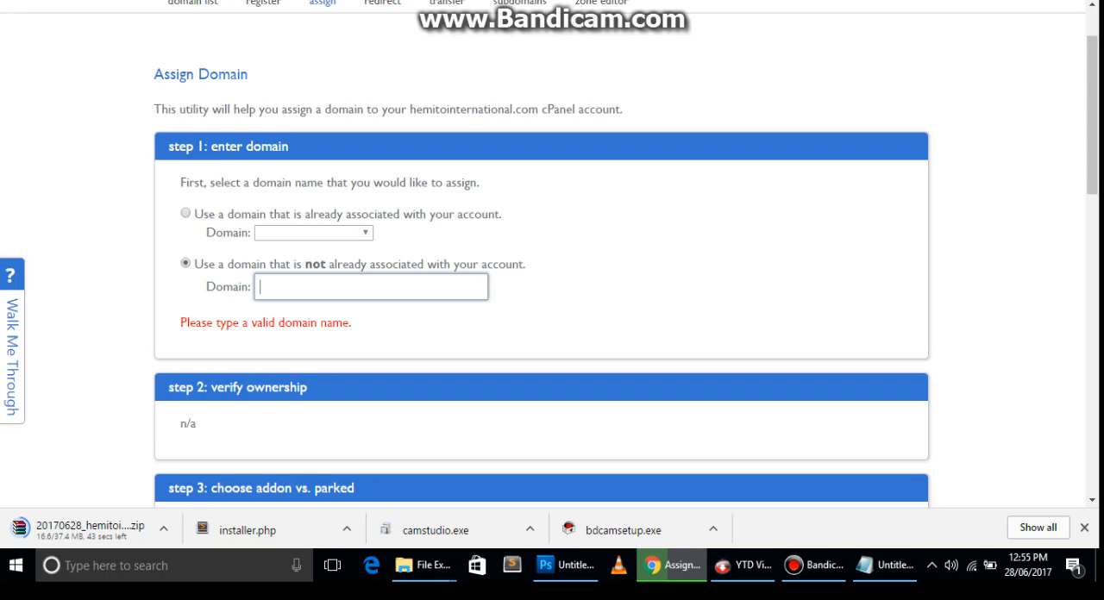
scroll(552, 270, up, 1)
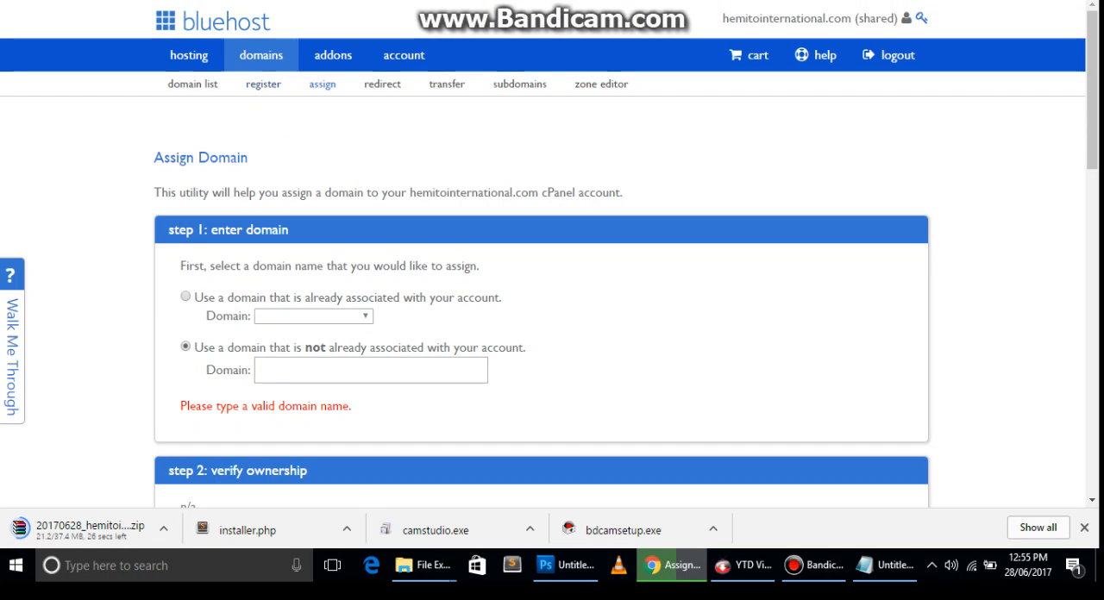
Reopen the domain assignment form and enter hemitointl.com as a domain not already associated with the account.
click(262, 55)
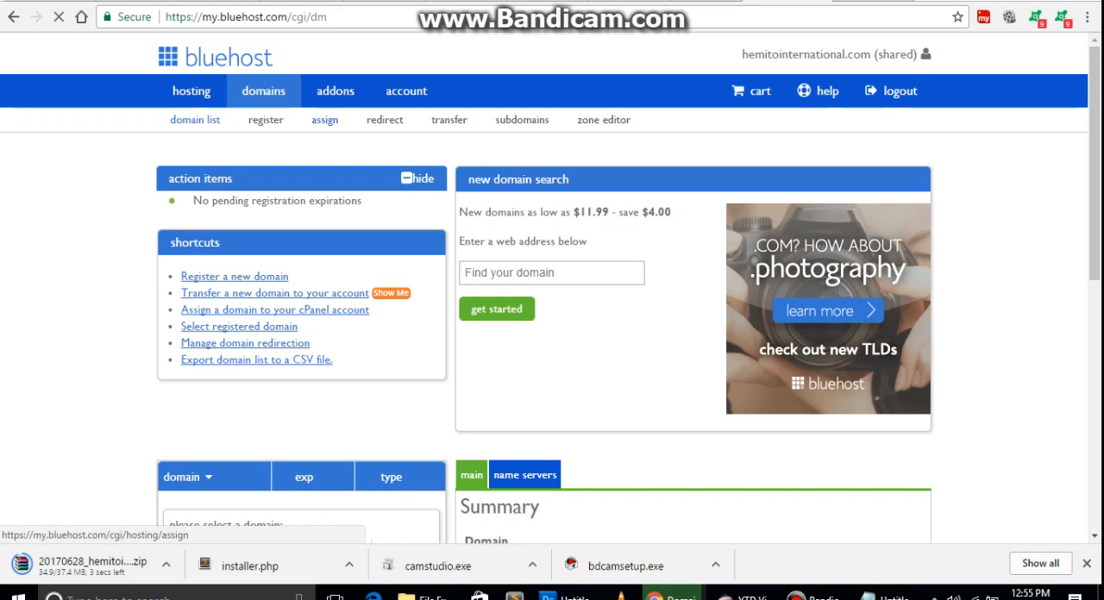
click(324, 120)
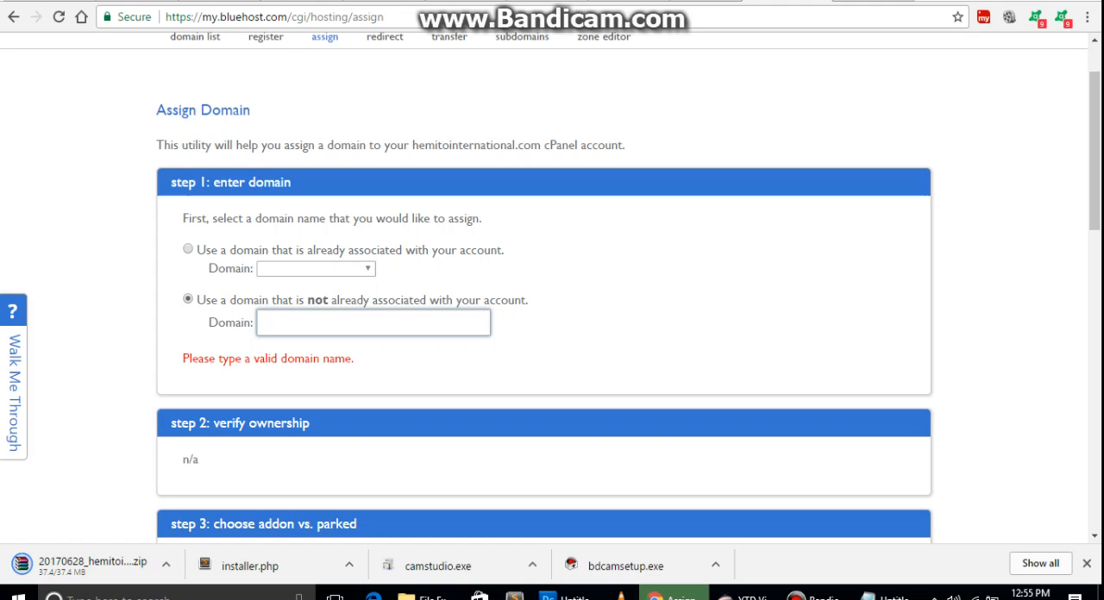
text(hemito)
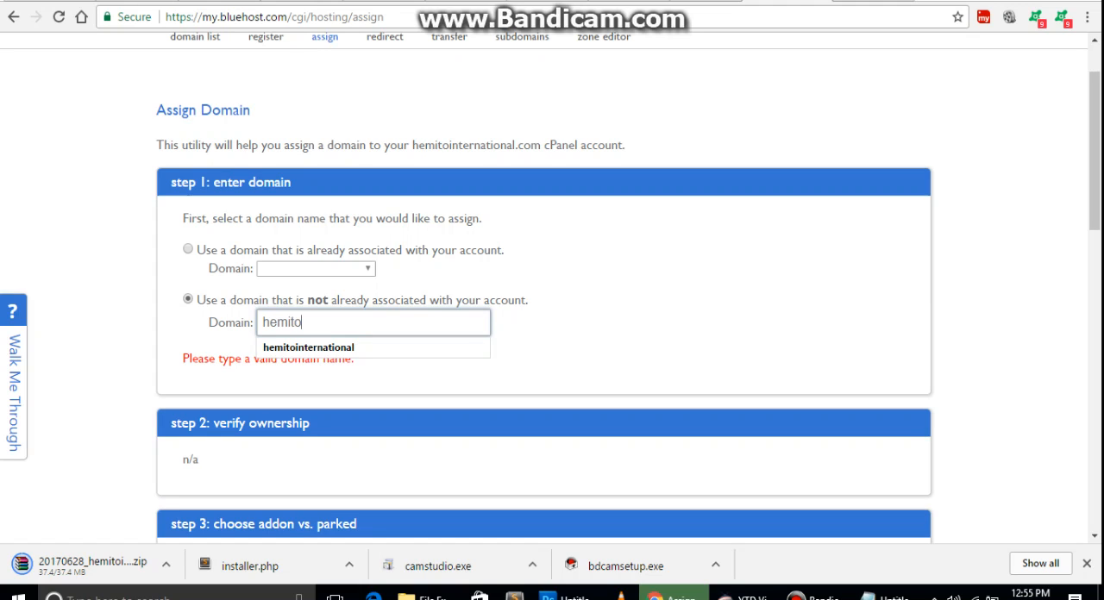
text(intl.com)
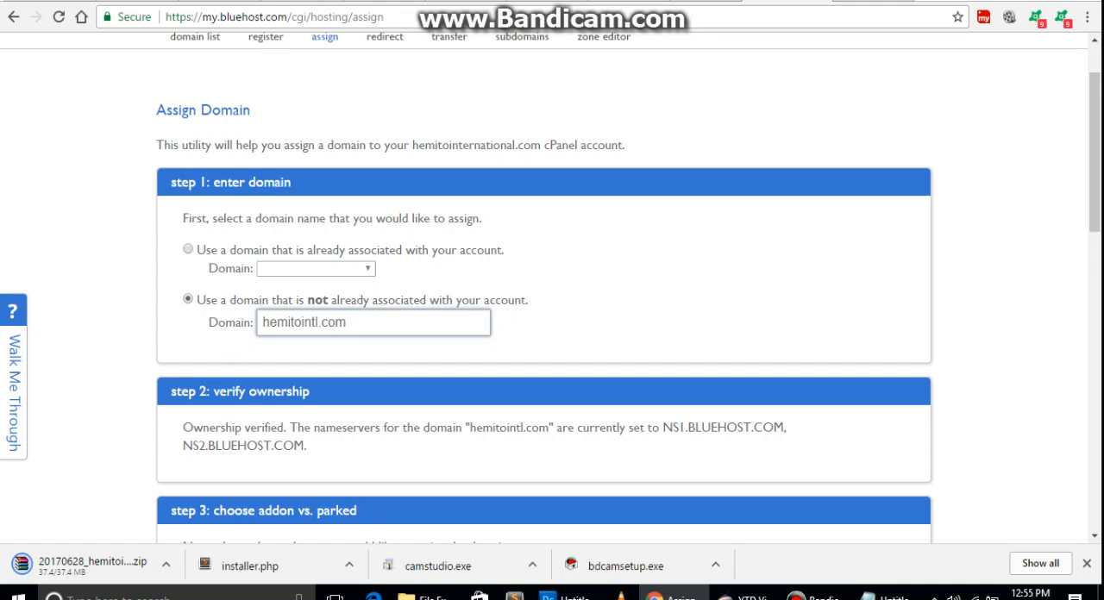
Examine the ownership verification section for the domain's ownership status and current nameservers.
scroll(552, 293, down, 1)
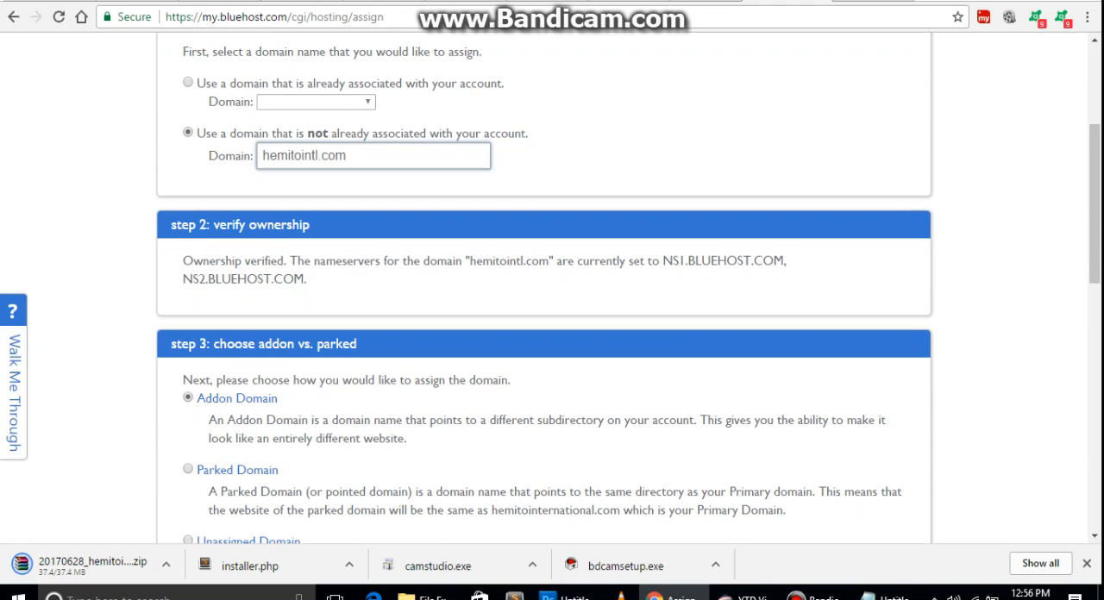
scroll(552, 293, down, 2)
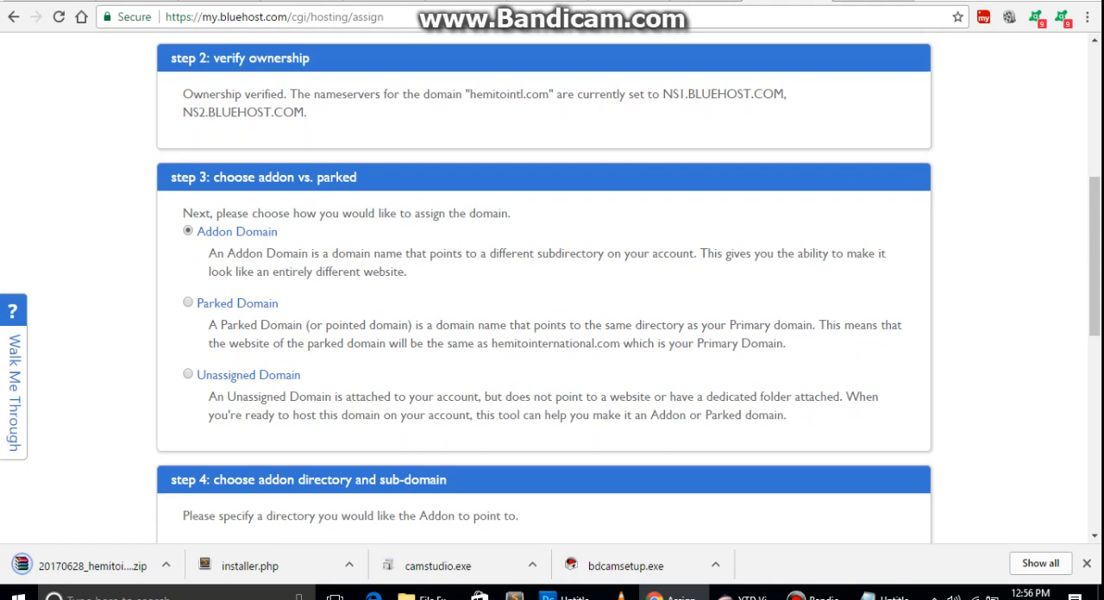
scroll(552, 293, up, 3)
scroll(551, 293, down, 1)
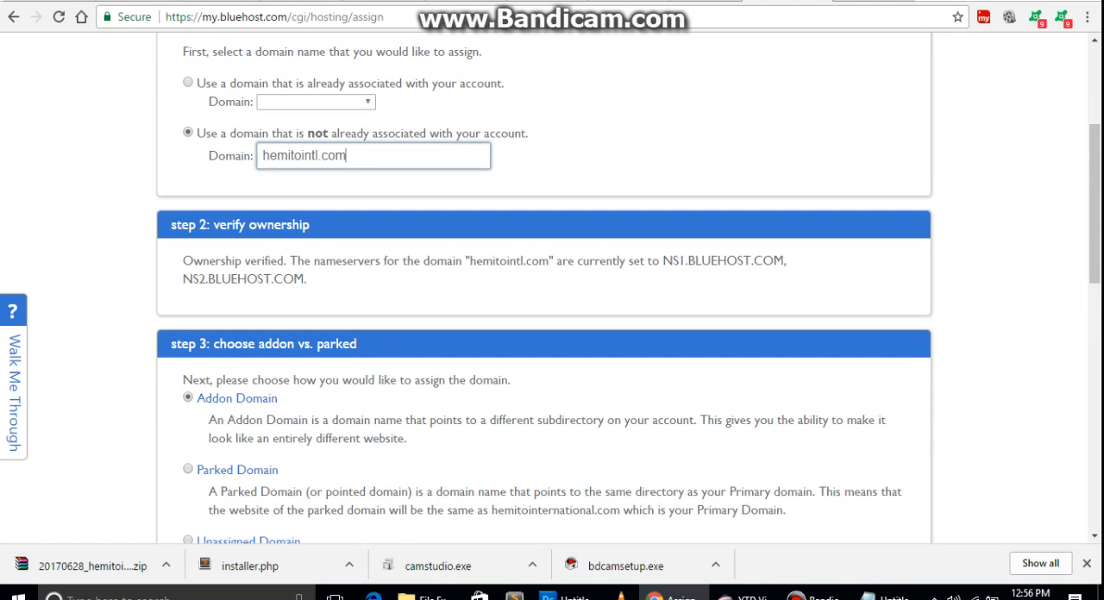
mouse_move(788, 261)
mouse_down()
mouse_move(214, 262)
mouse_move(786, 262)
mouse_up()
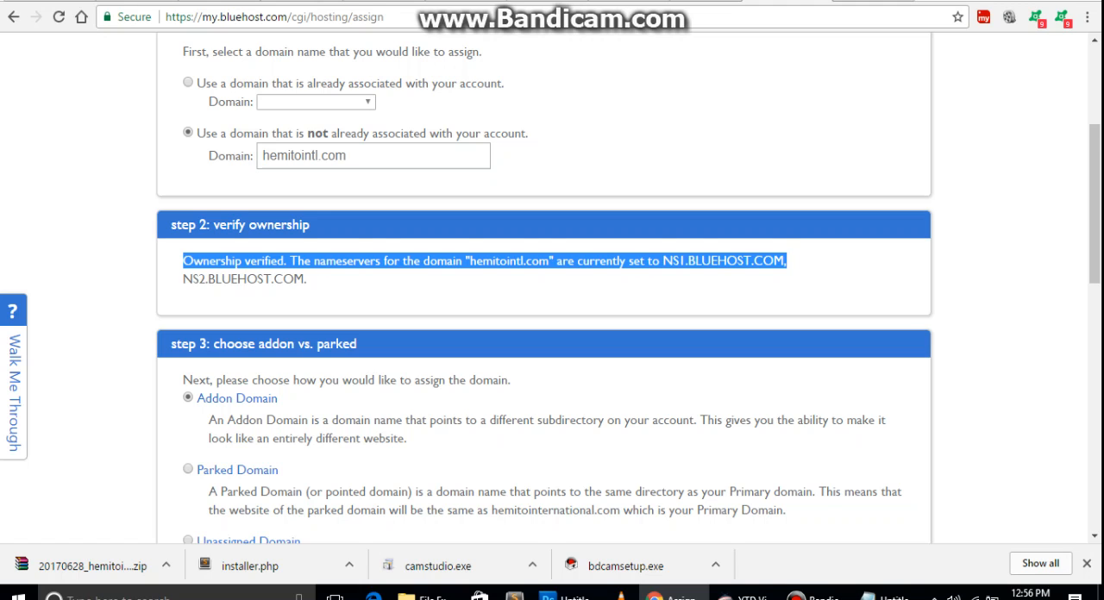
click(786, 261)
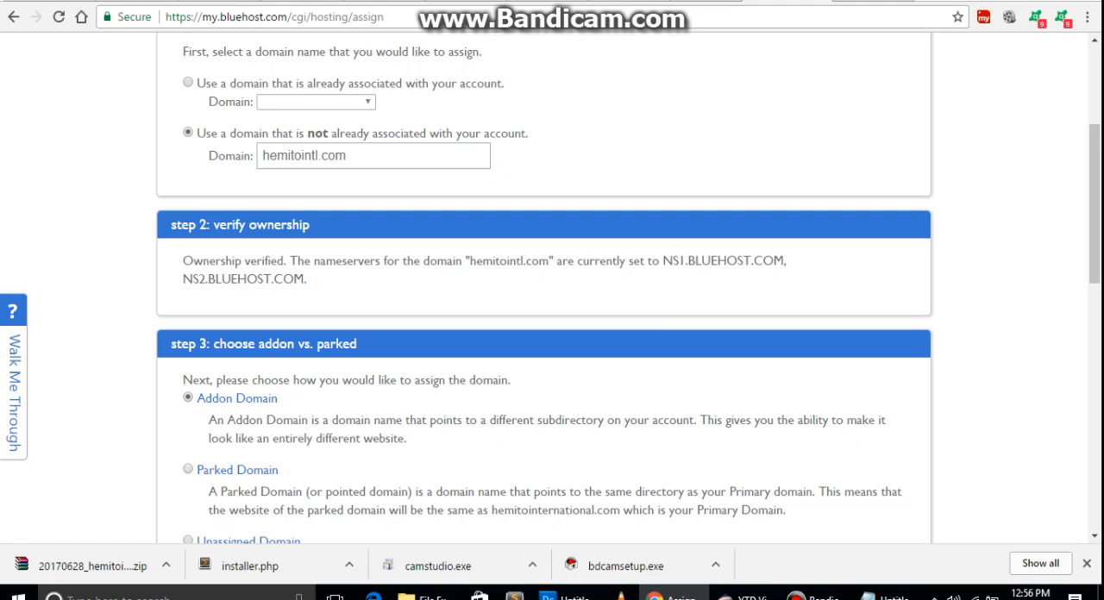
drag(787, 262, 662, 261)
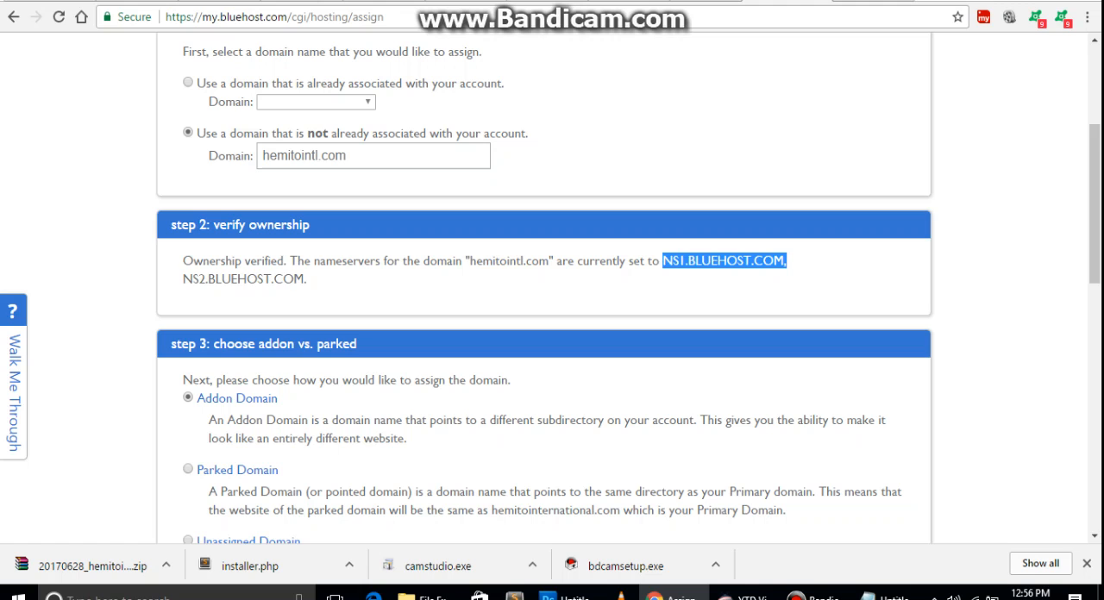
scroll(551, 293, up, 2)
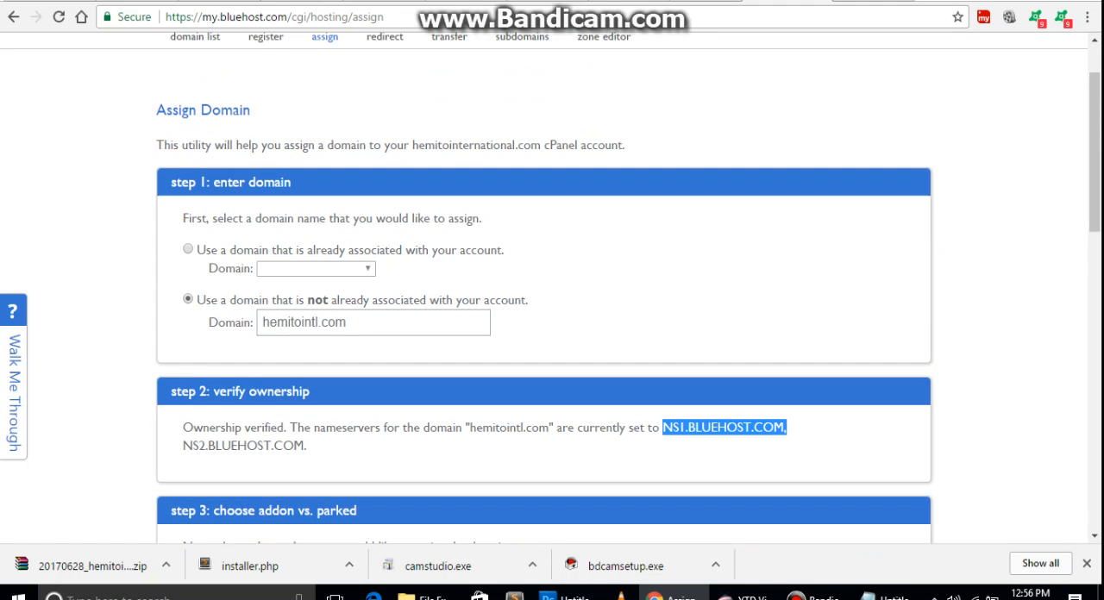
scroll(552, 293, down, 2)
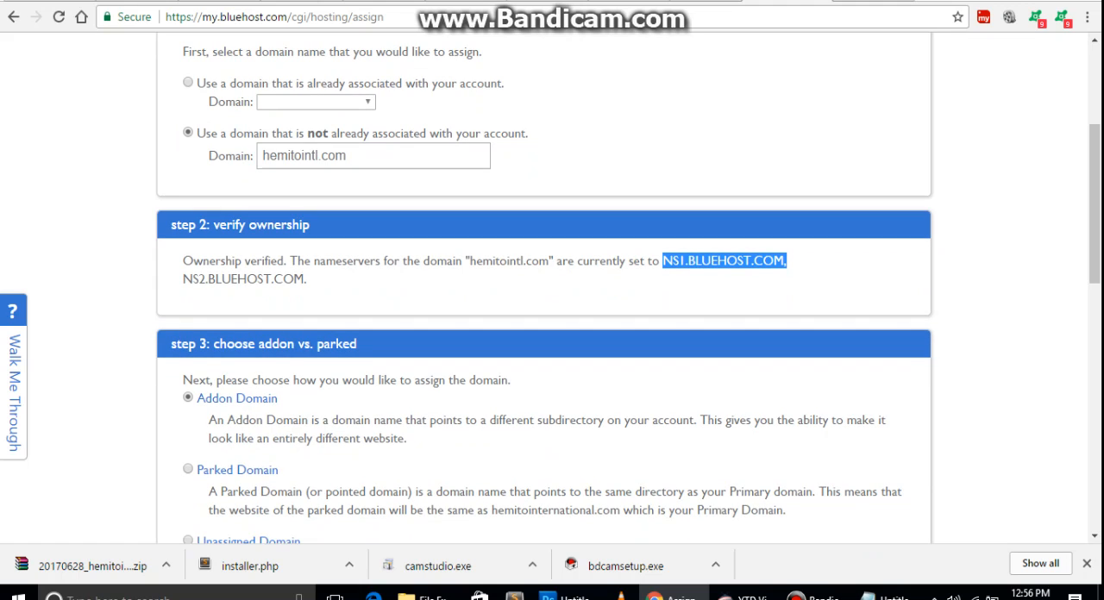
drag(183, 260, 285, 261)
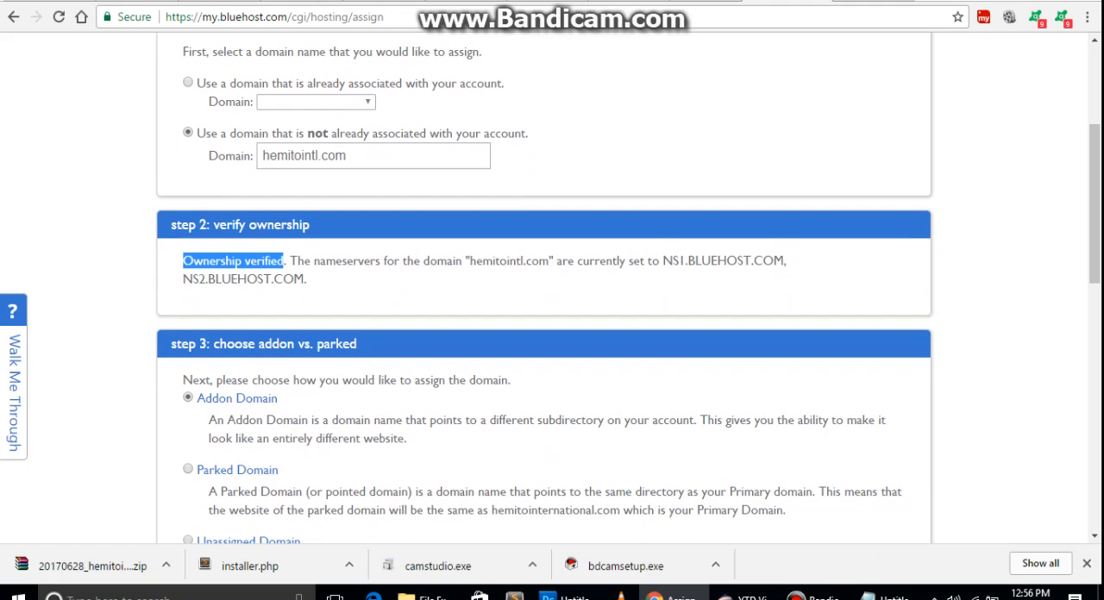
Read the description of the Addon Domain option among the ways of assigning the domain.
scroll(284, 261, down, 1)
scroll(551, 293, down, 1)
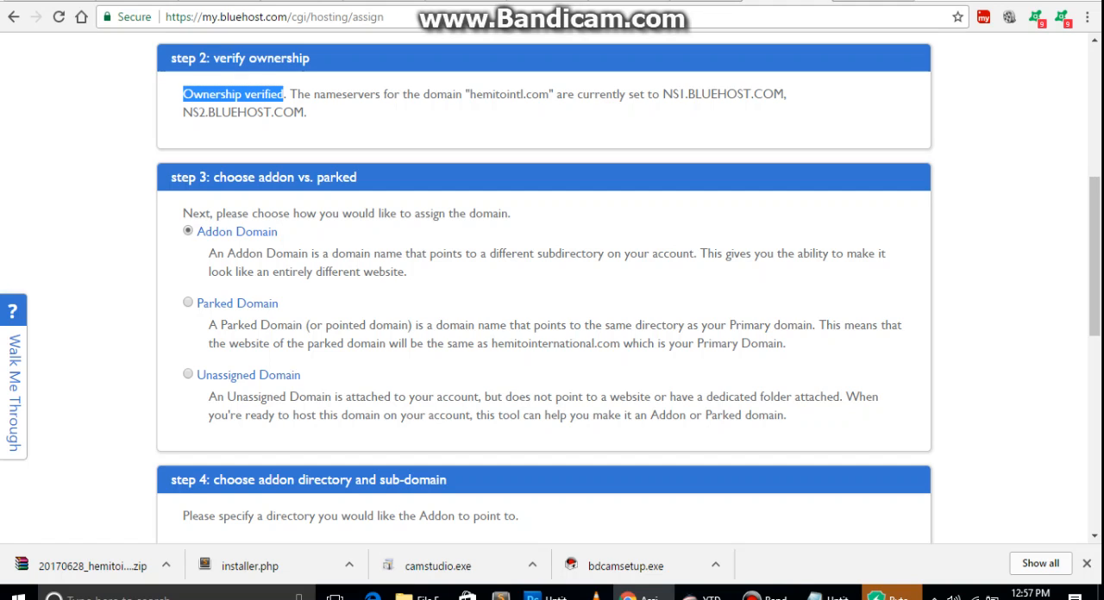
drag(278, 231, 194, 232)
click(196, 233)
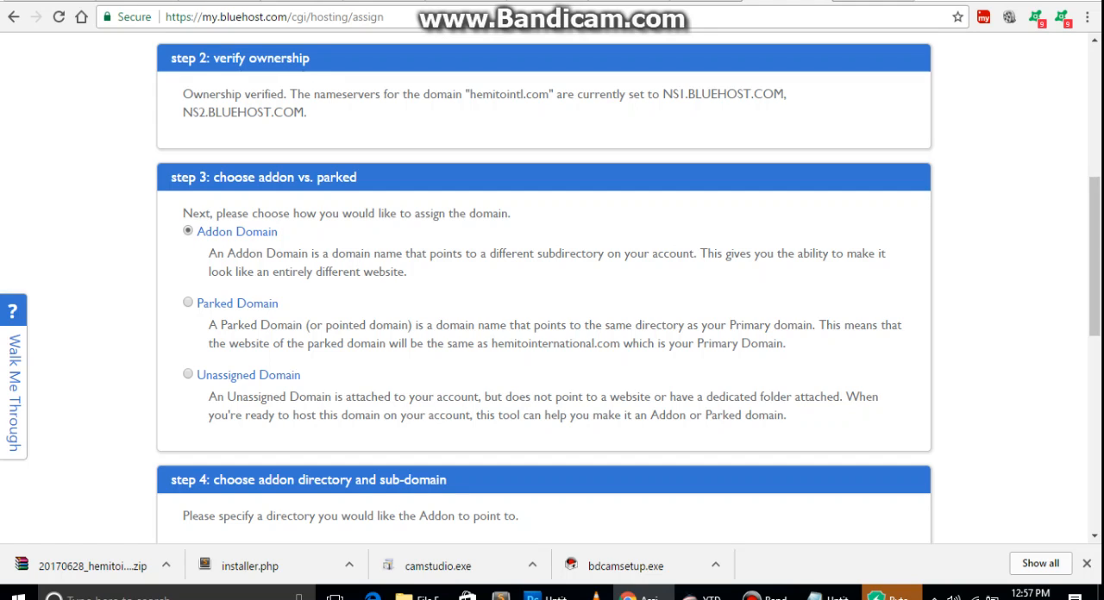
drag(320, 254, 693, 254)
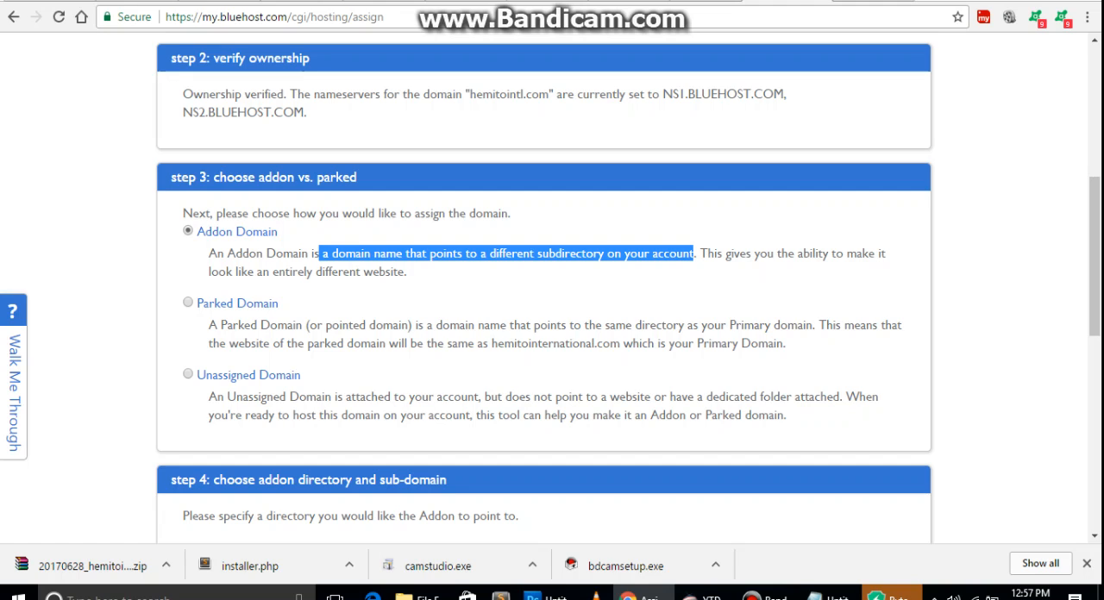
drag(407, 271, 209, 254)
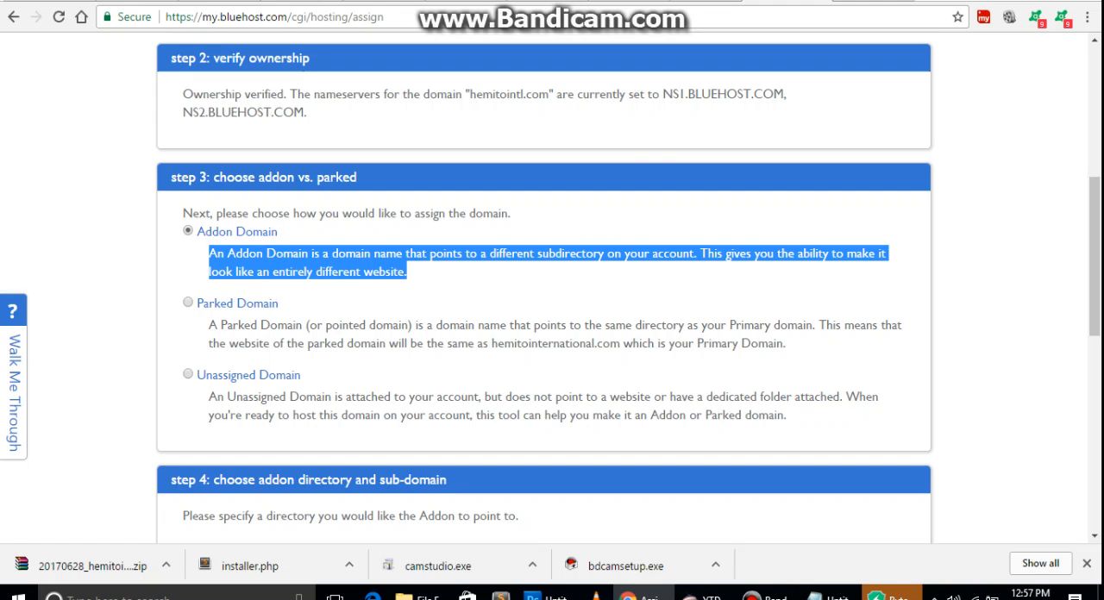
click(209, 259)
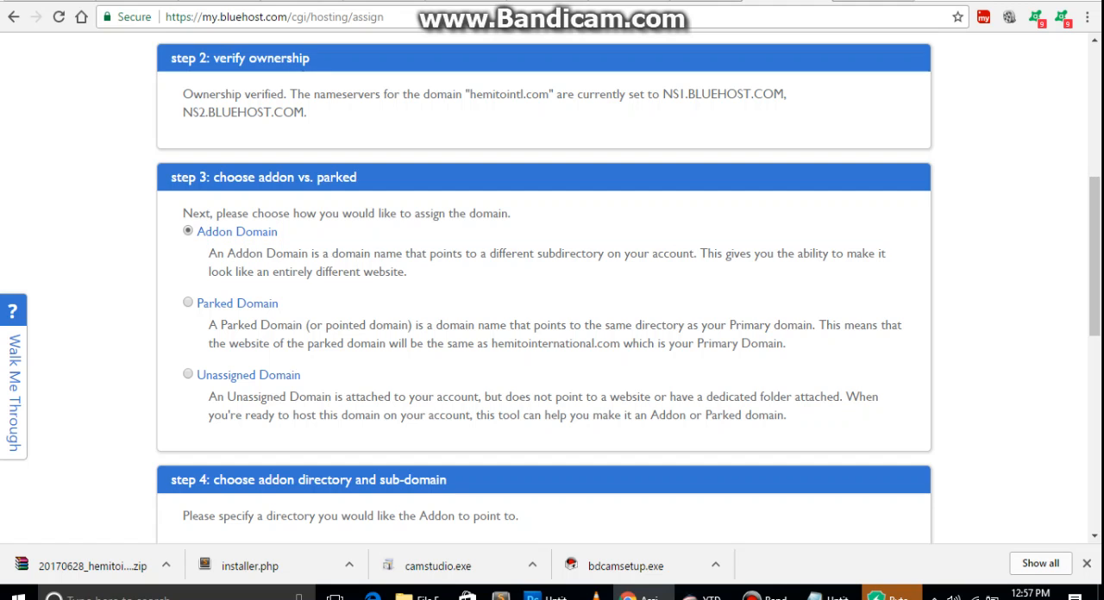
Set the addon's new directory to public_html/hemitointl.com and assign the domain.
scroll(543, 345, down, 2)
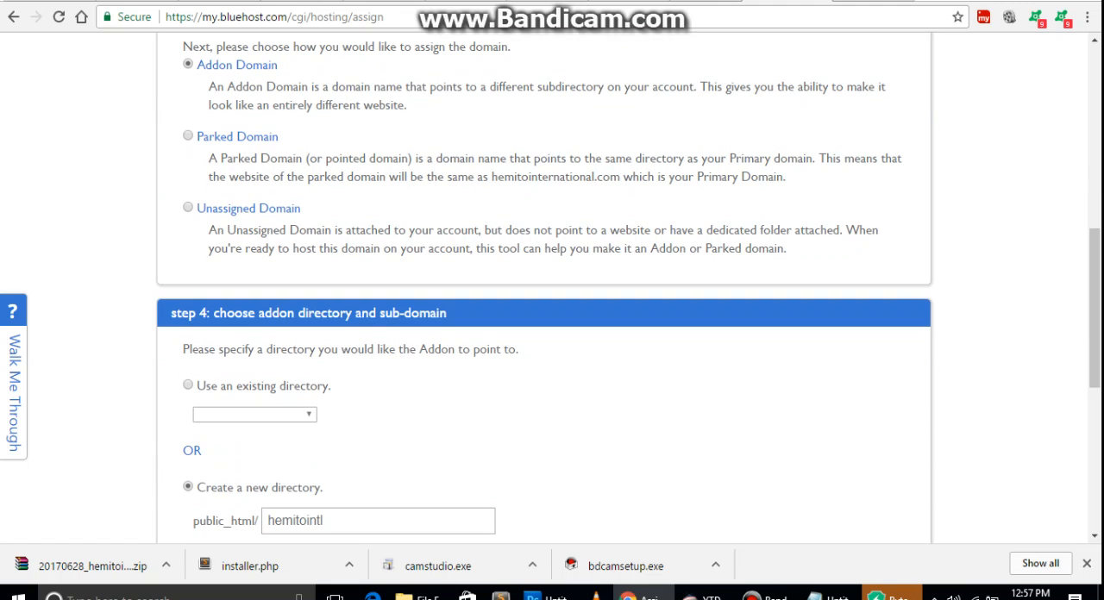
scroll(543, 345, down, 2)
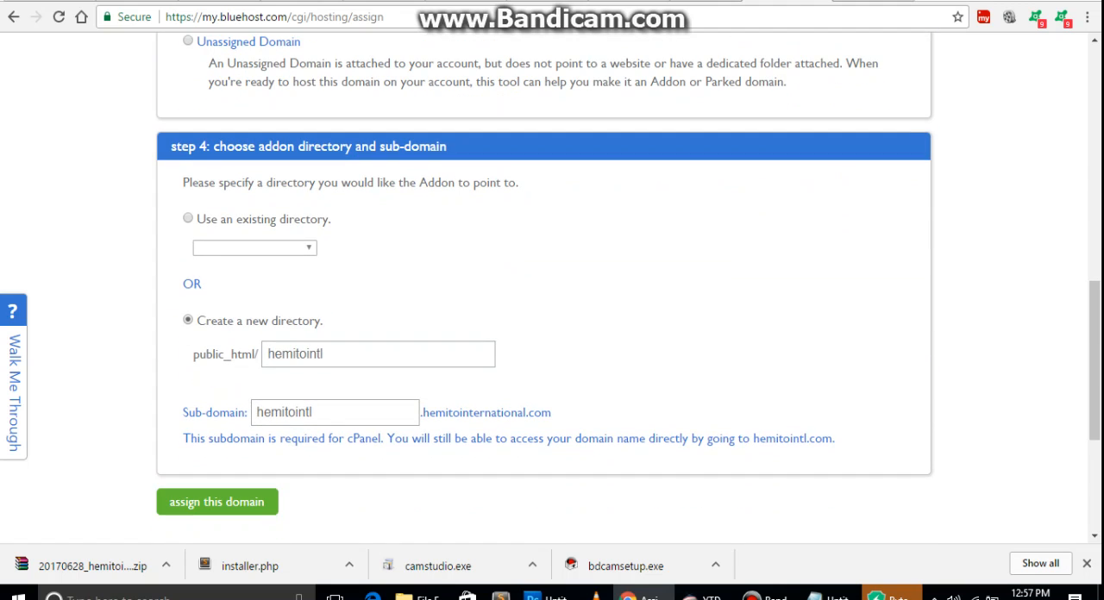
scroll(543, 345, down, 1)
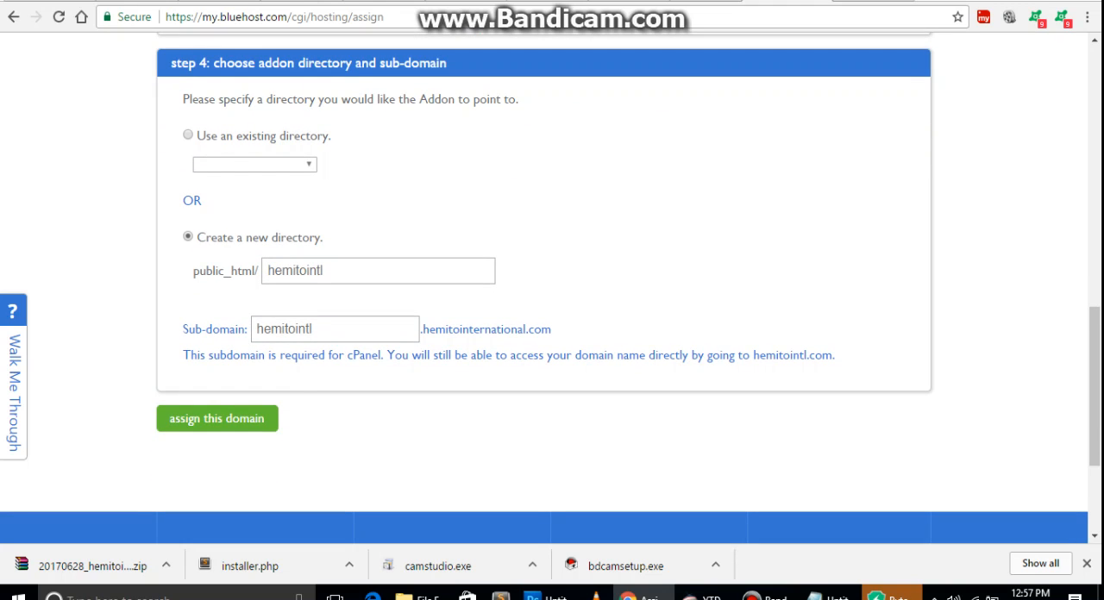
click(337, 270)
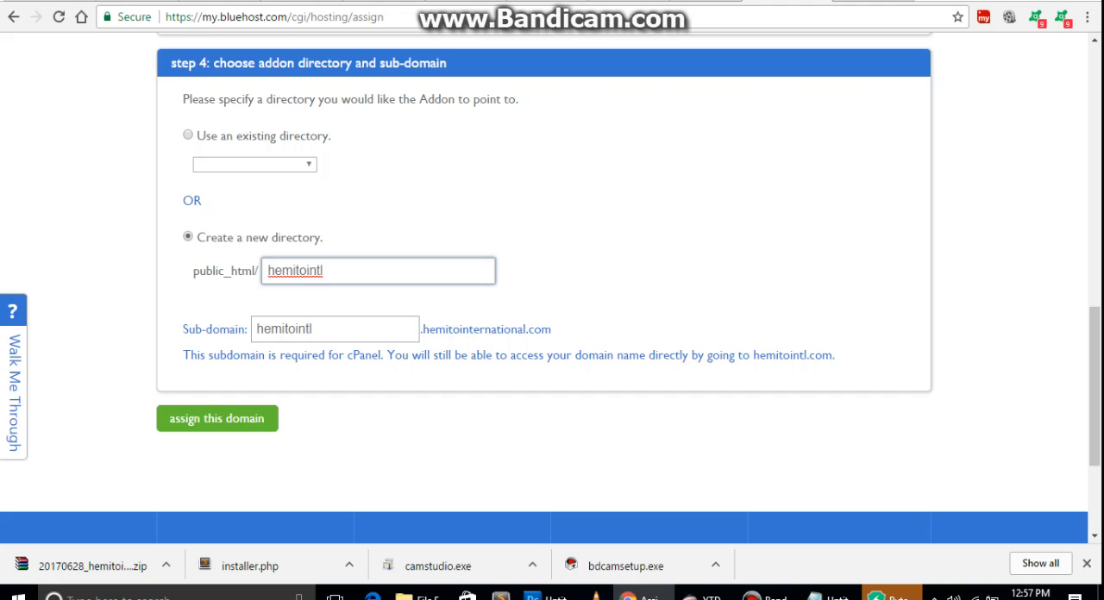
drag(193, 271, 254, 271)
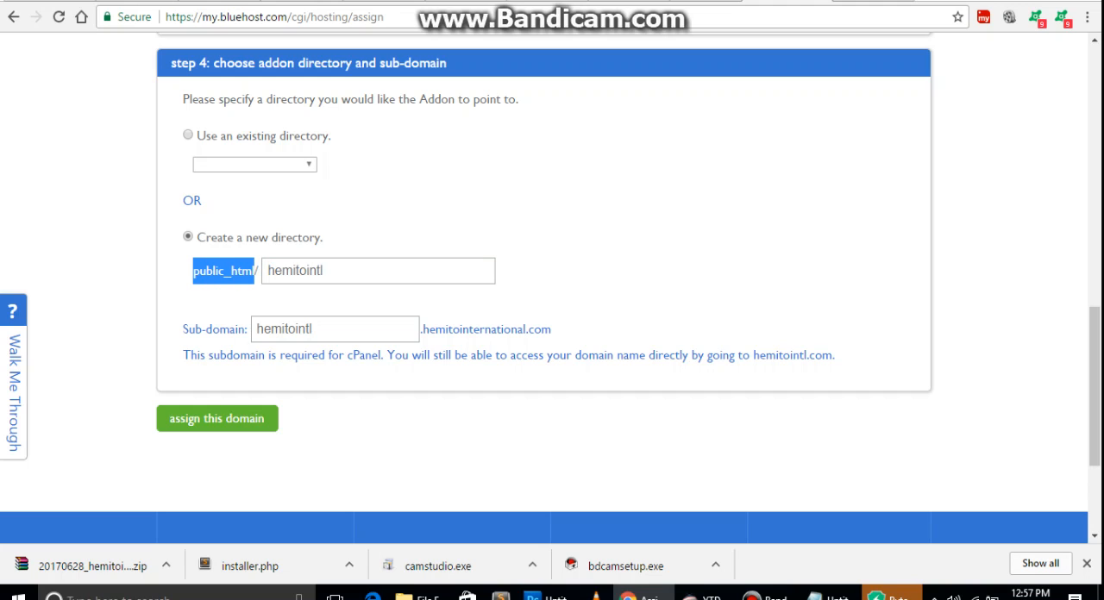
click(336, 271)
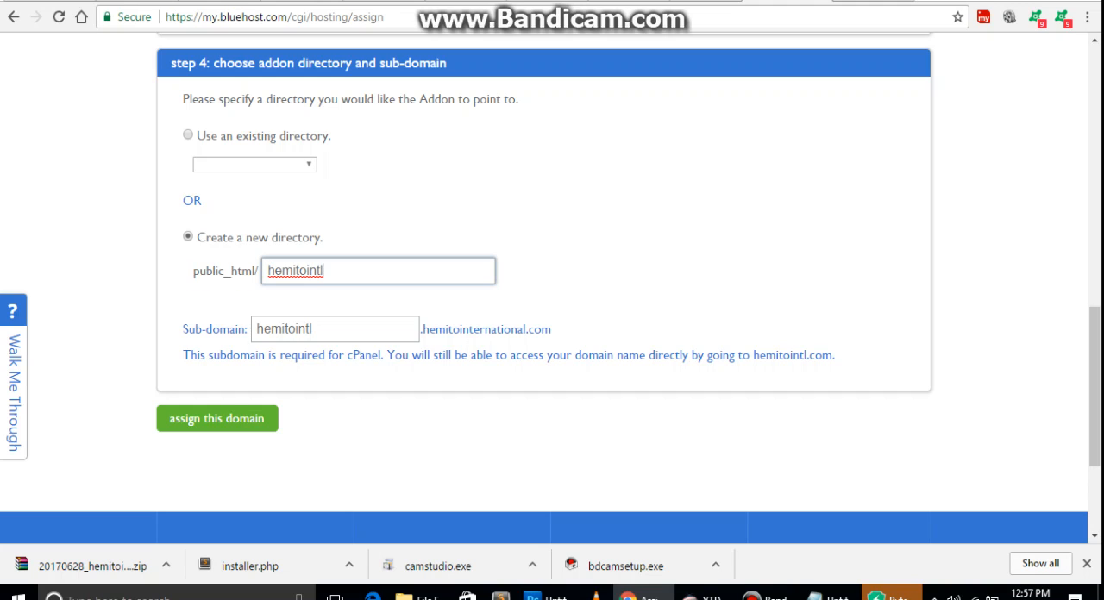
text(.com)
key(Tab)
key(Tab)
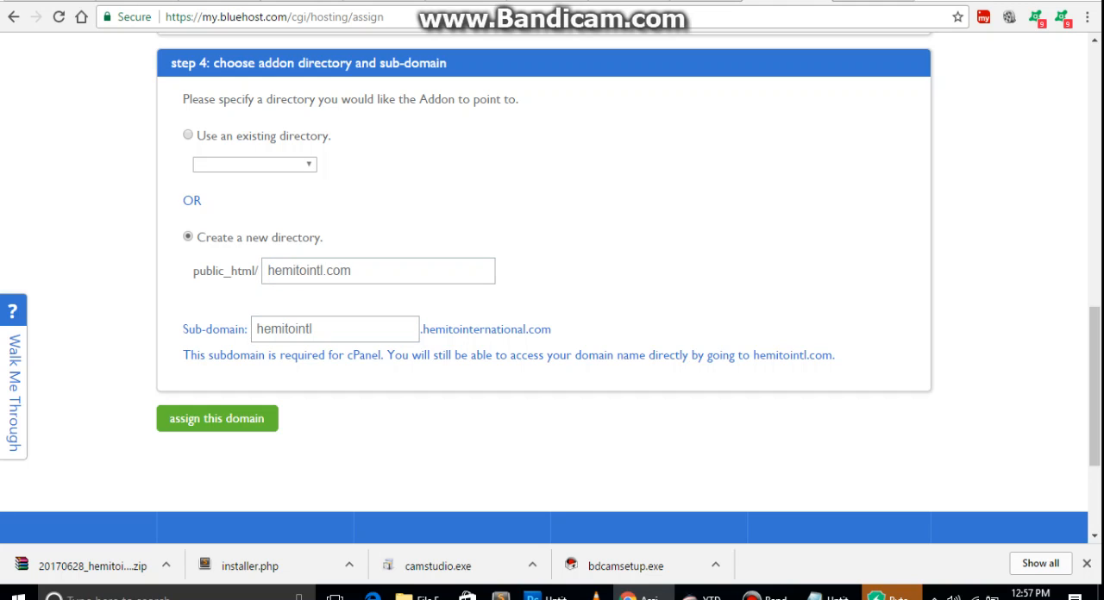
key(Tab)
key(Return)
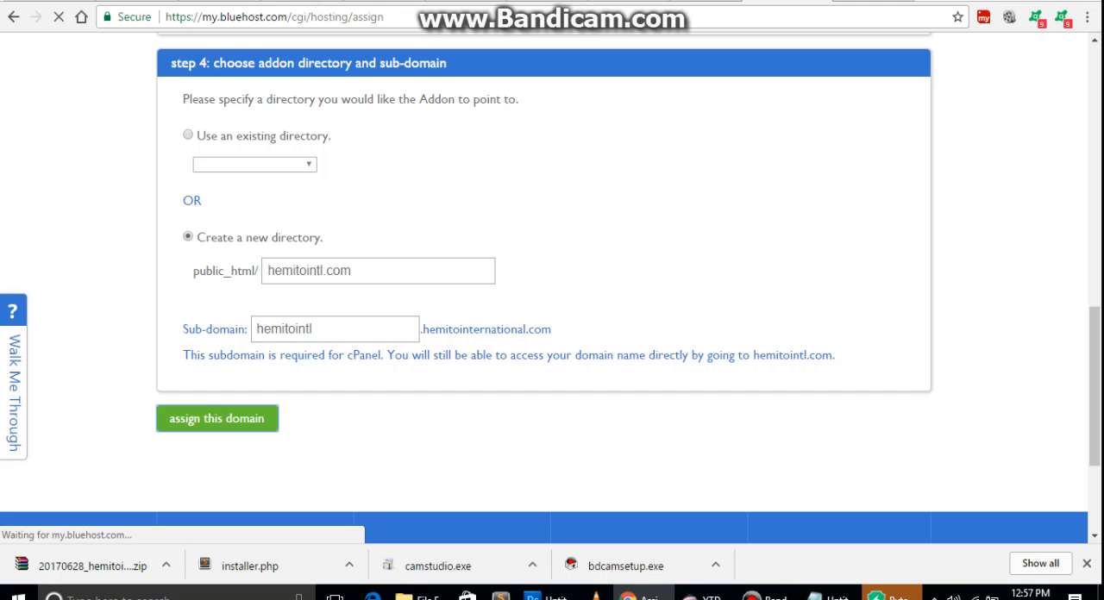
Check the domain list and summary messages for the assignment status of hemitointl.com.
scroll(543, 288, up, 10)
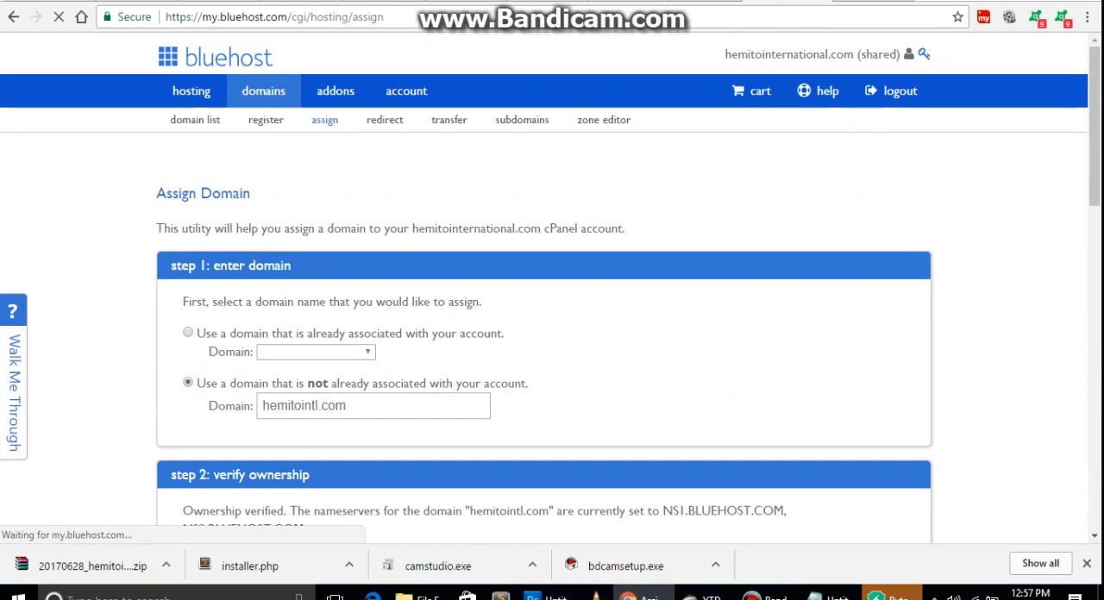
scroll(543, 288, down, 6)
scroll(552, 284, down, 6)
scroll(552, 284, up, 2)
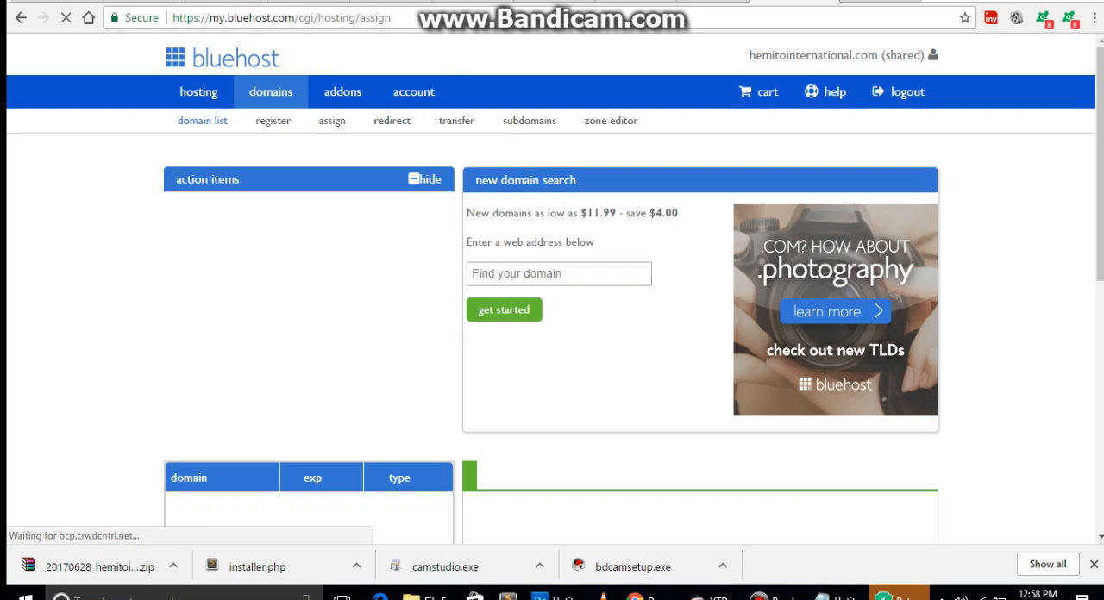
scroll(552, 285, down, 7)
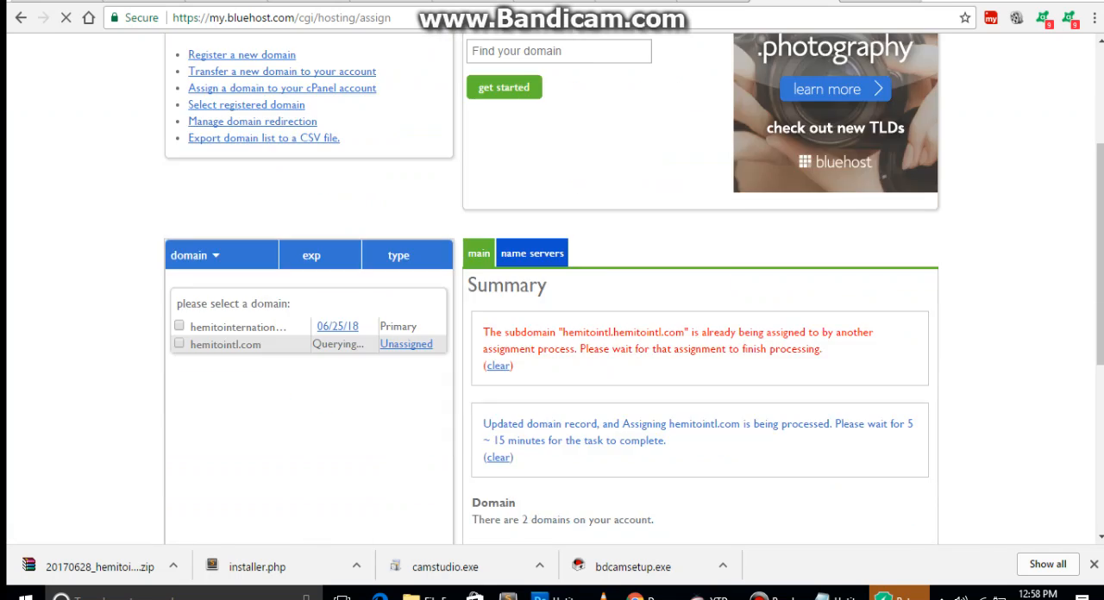
scroll(552, 284, up, 2)
scroll(224, 405, up, 3)
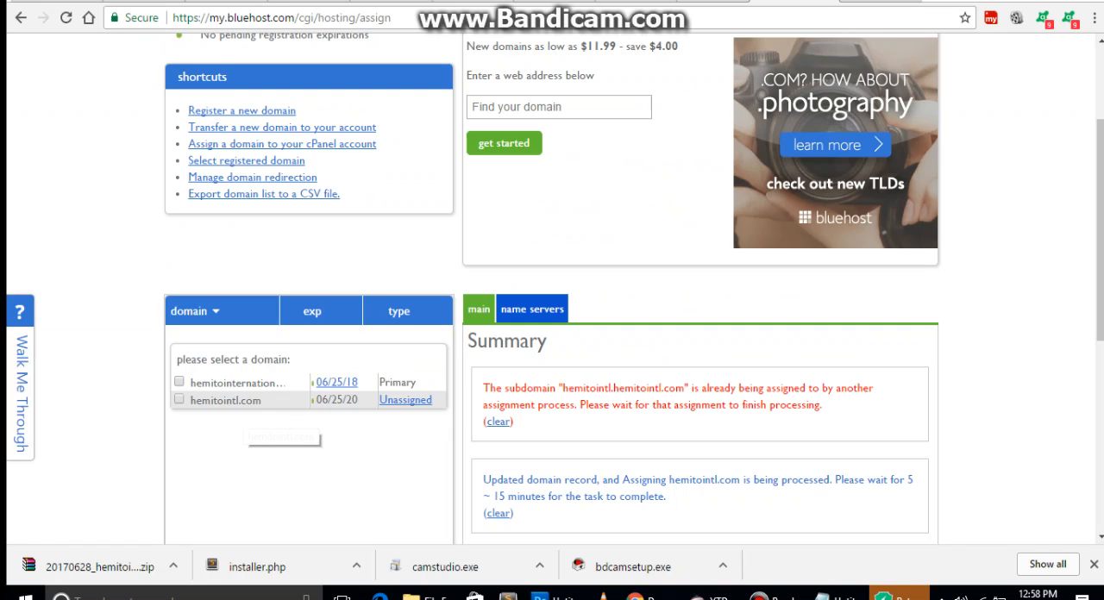
scroll(250, 405, up, 2)
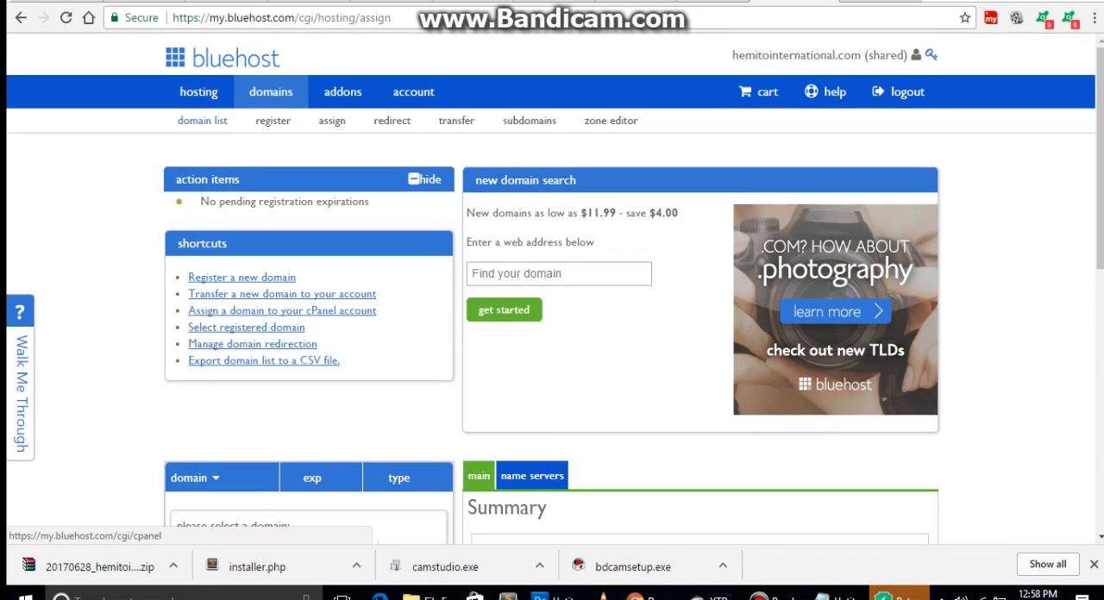
Open the hosting control panel and search the page for "file".
click(198, 91)
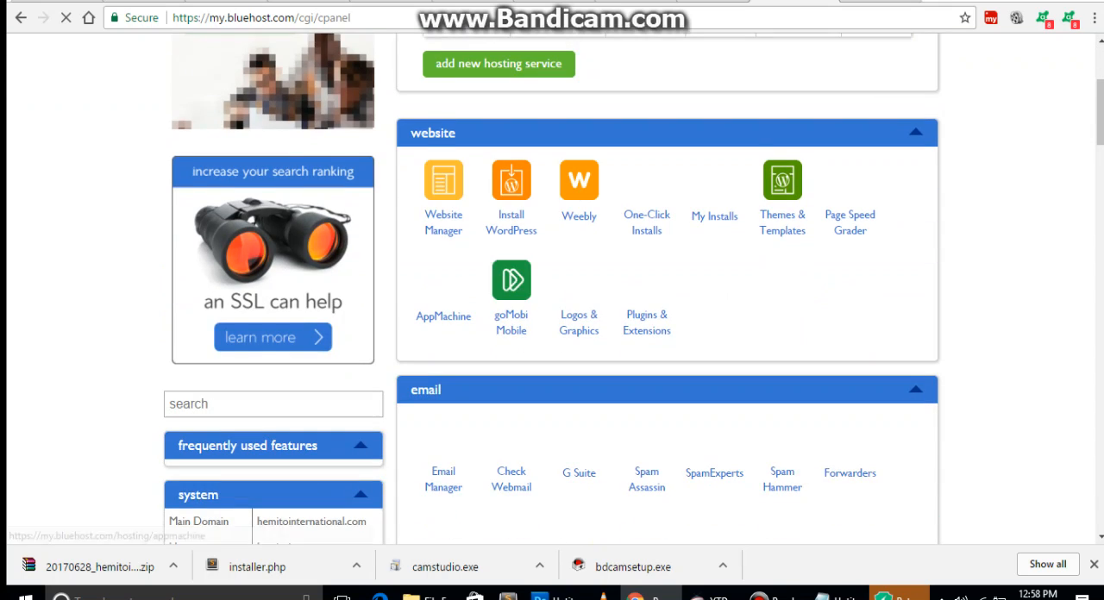
scroll(552, 302, down, 2)
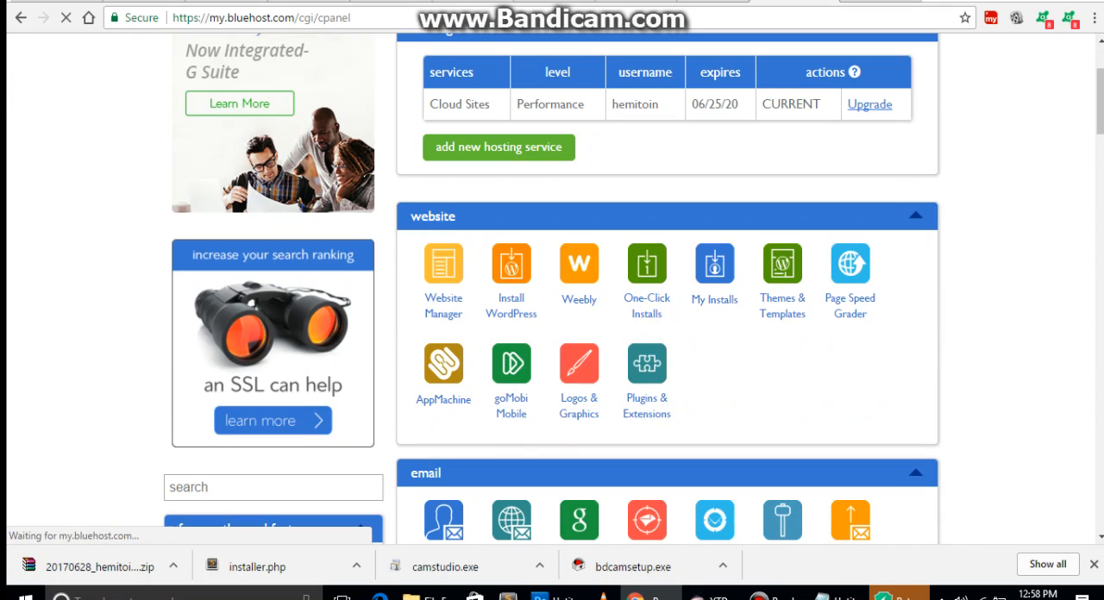
key(ctrl+f)
text(file)
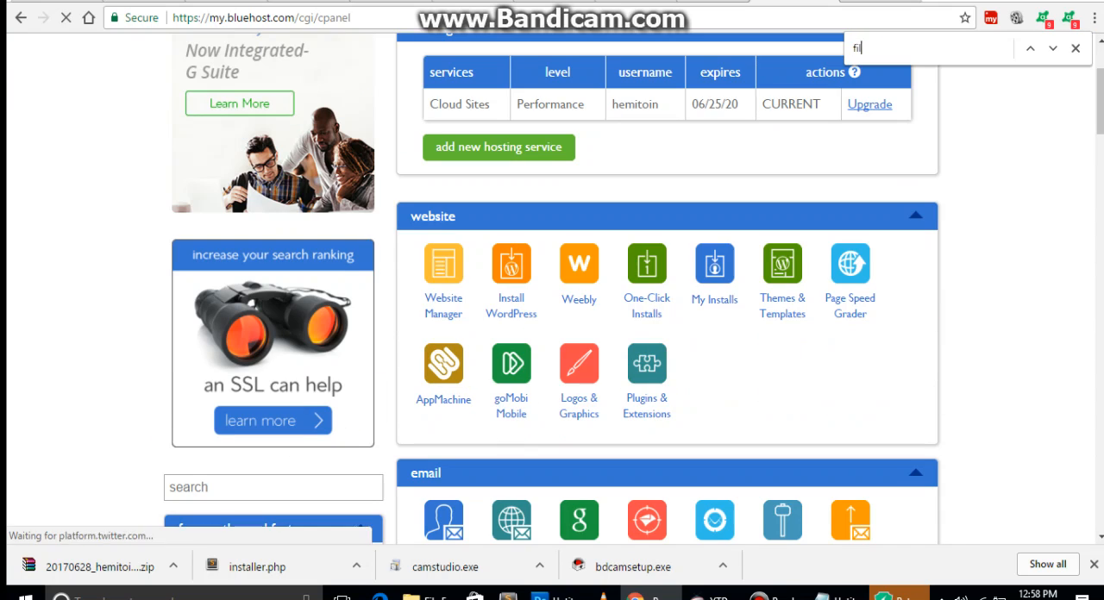